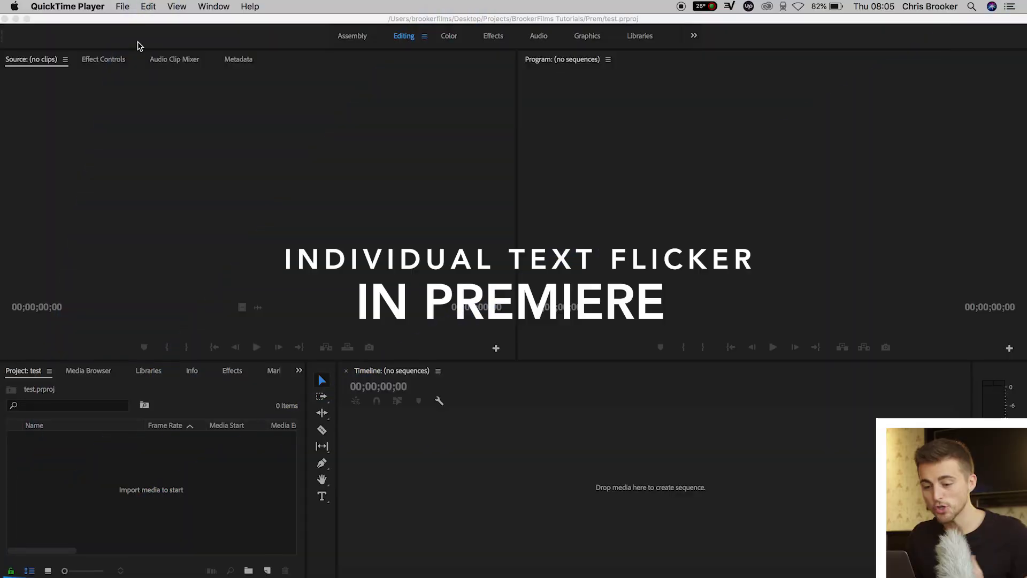
Switch focus to the empty test.prproj project in Premiere Pro
{"action": "left_click", "coordinate": [138, 93]}
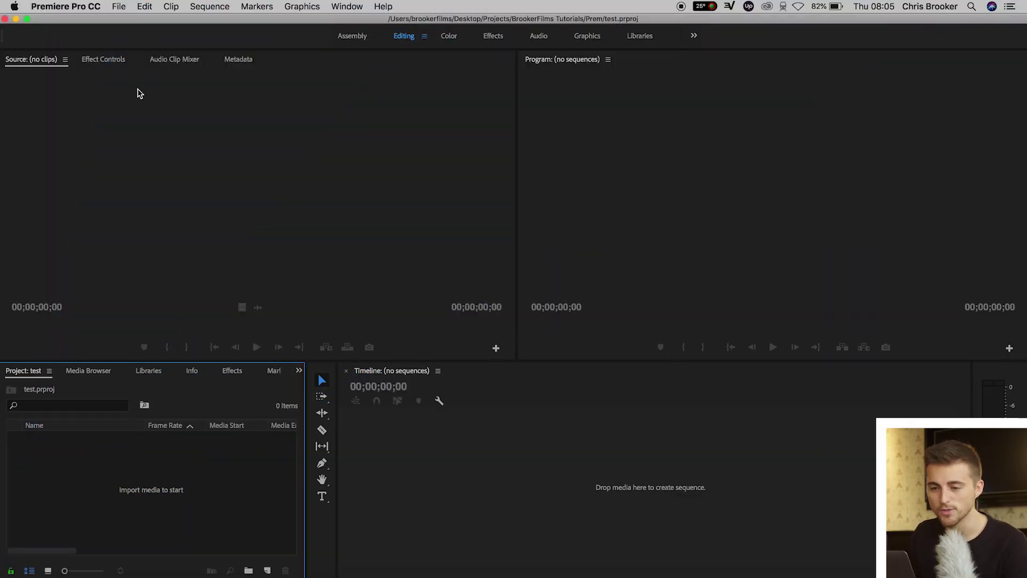
Create a new 1920×1080, 23.976 fps sequence named 'Flicker'
{"action": "left_click", "coordinate": [123, 10]}
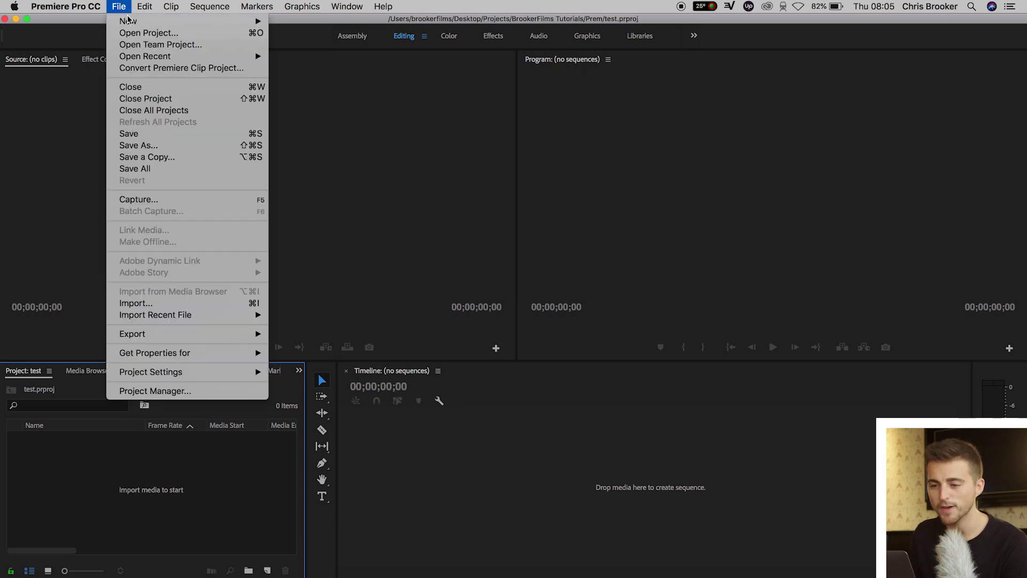
{"action": "mouse_move", "coordinate": [133, 22]}
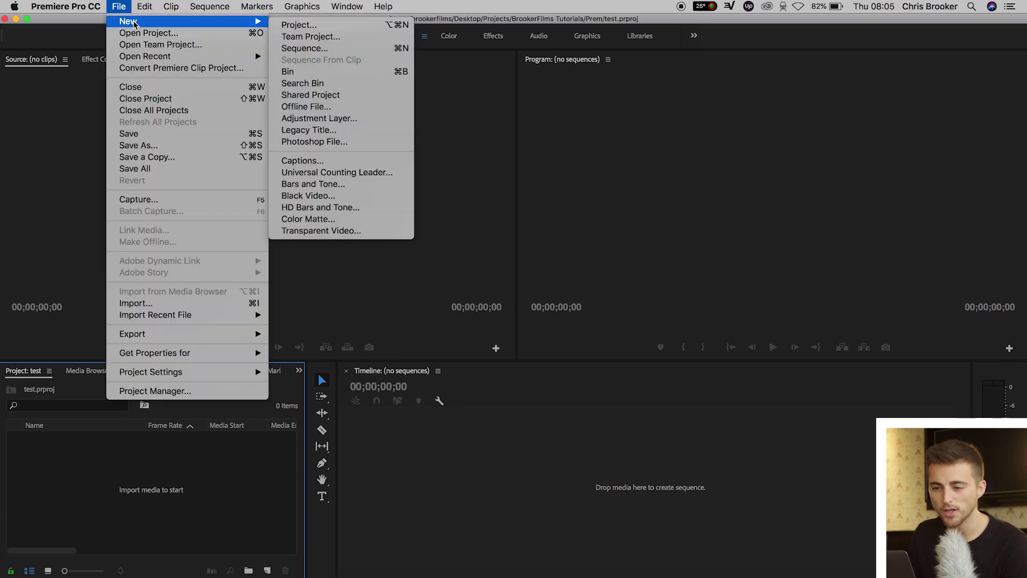
{"action": "left_click", "coordinate": [327, 50]}
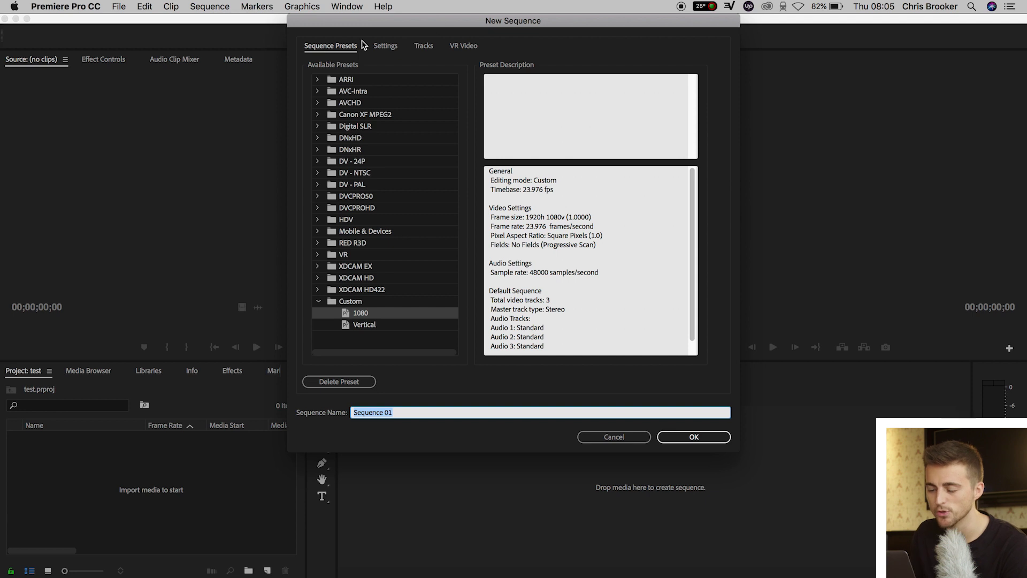
{"action": "left_click", "coordinate": [384, 47]}
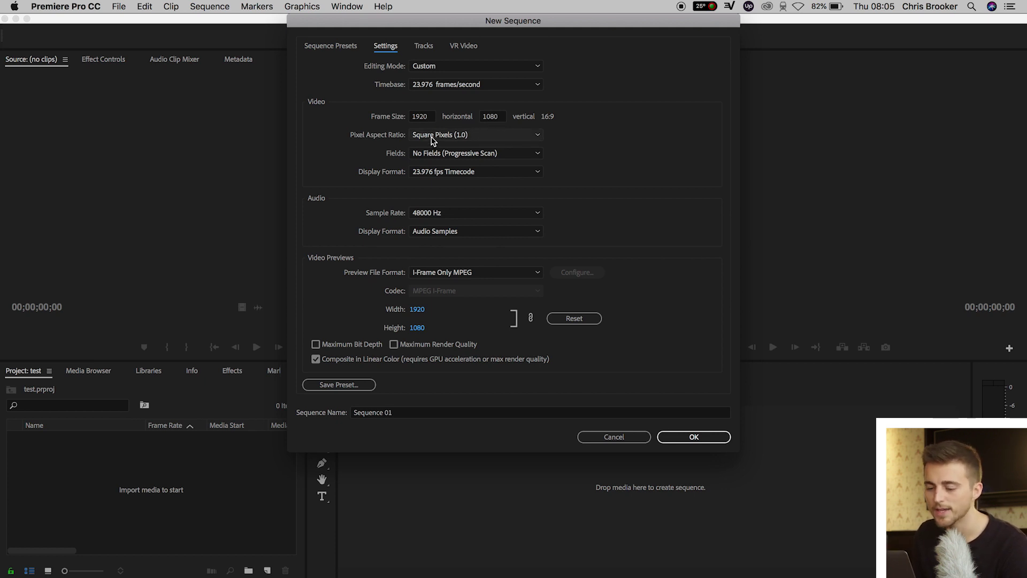
{"action": "left_click", "coordinate": [393, 414]}
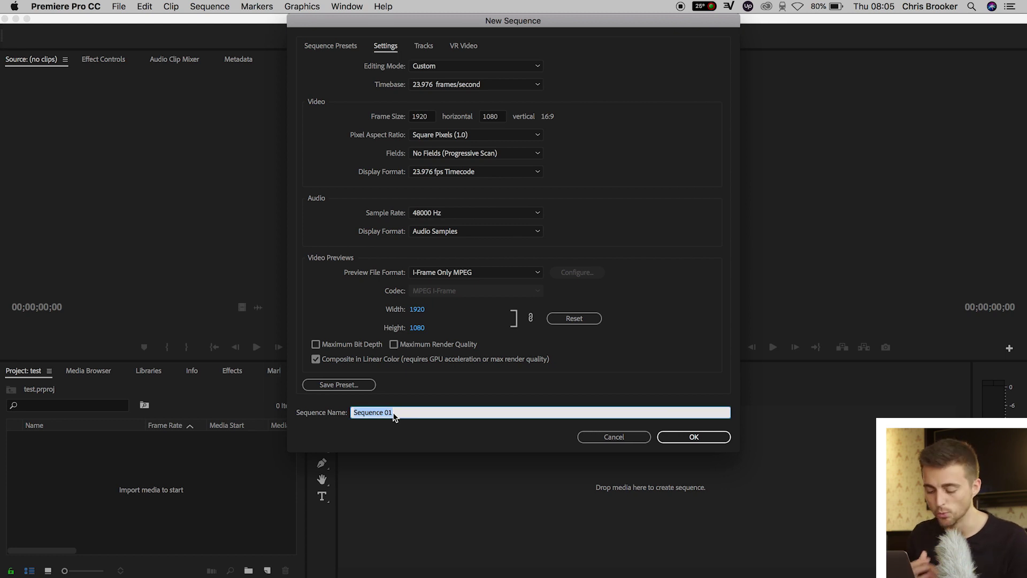
{"action": "type", "text": "Fli"}
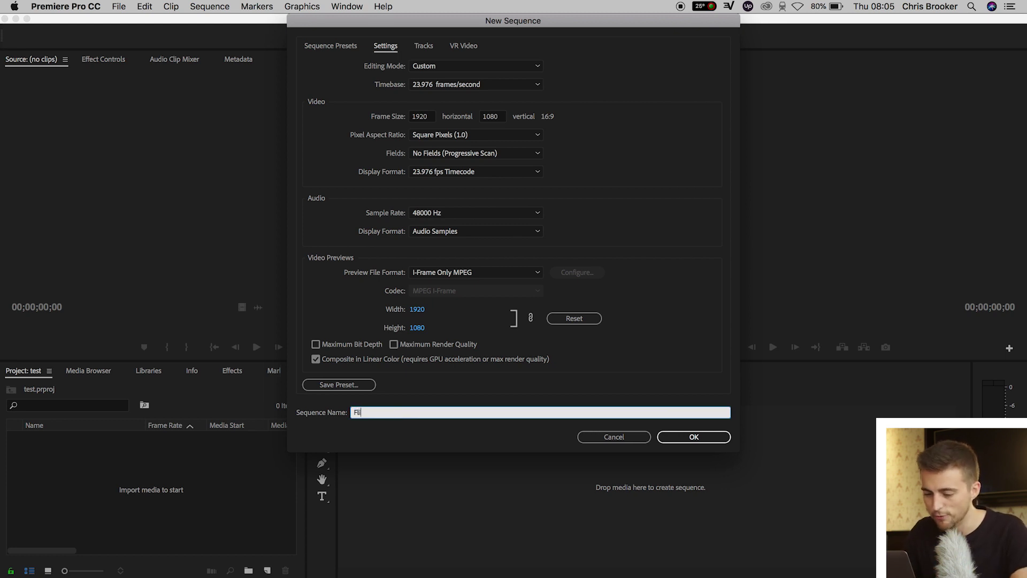
{"action": "type", "text": "cker"}
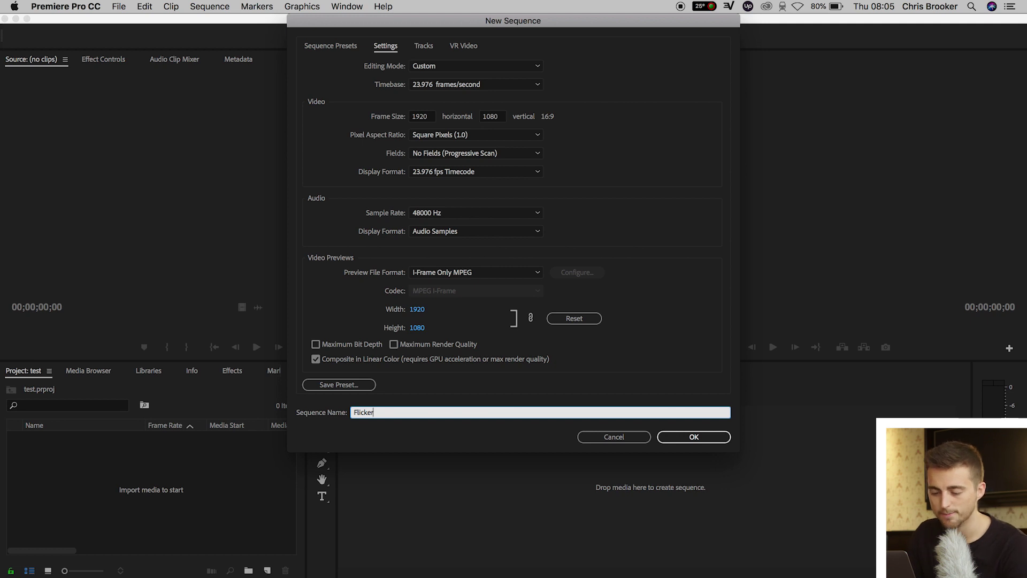
{"action": "key", "text": "Return"}
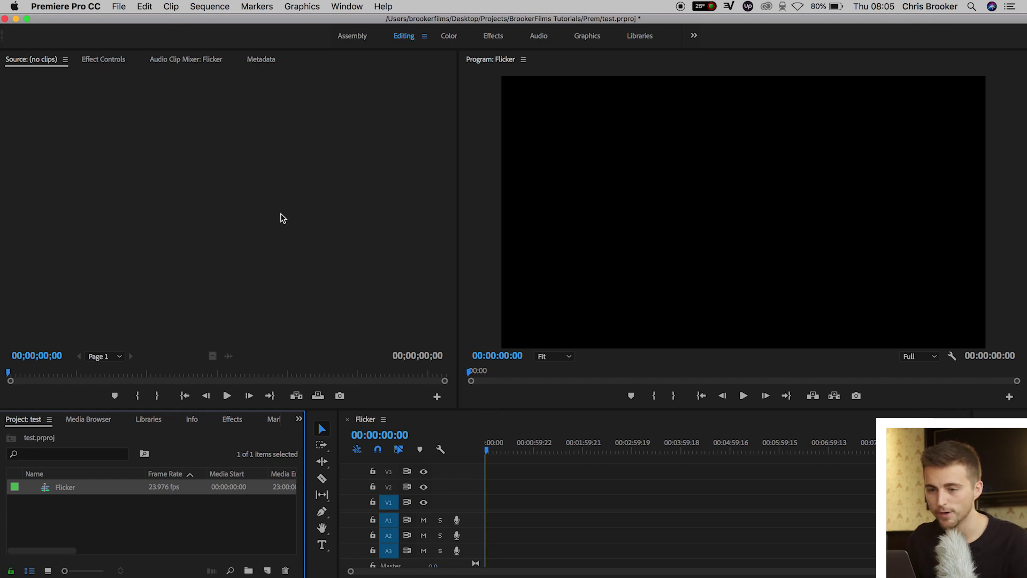
Create a legacy title 'Title 01' with default settings and maximize its editor
{"action": "left_click", "coordinate": [118, 6]}
{"action": "mouse_move", "coordinate": [134, 21]}
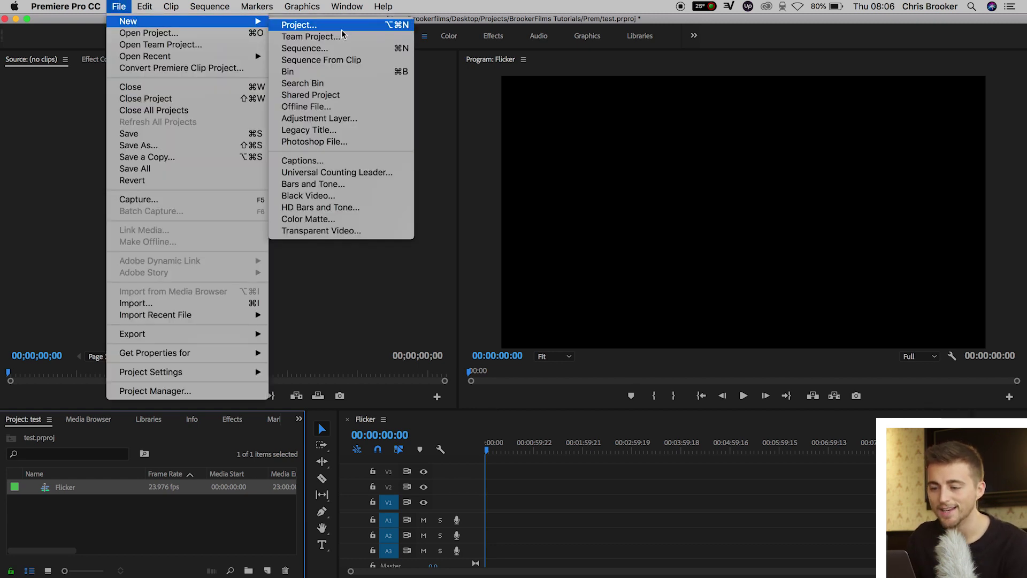
{"action": "left_click", "coordinate": [308, 130]}
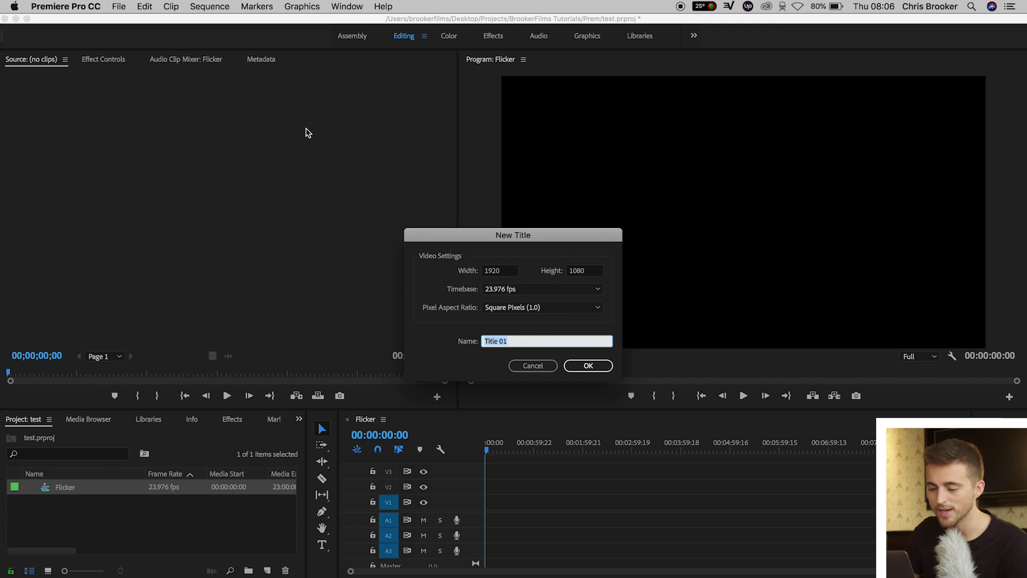
{"action": "key", "text": "Return"}
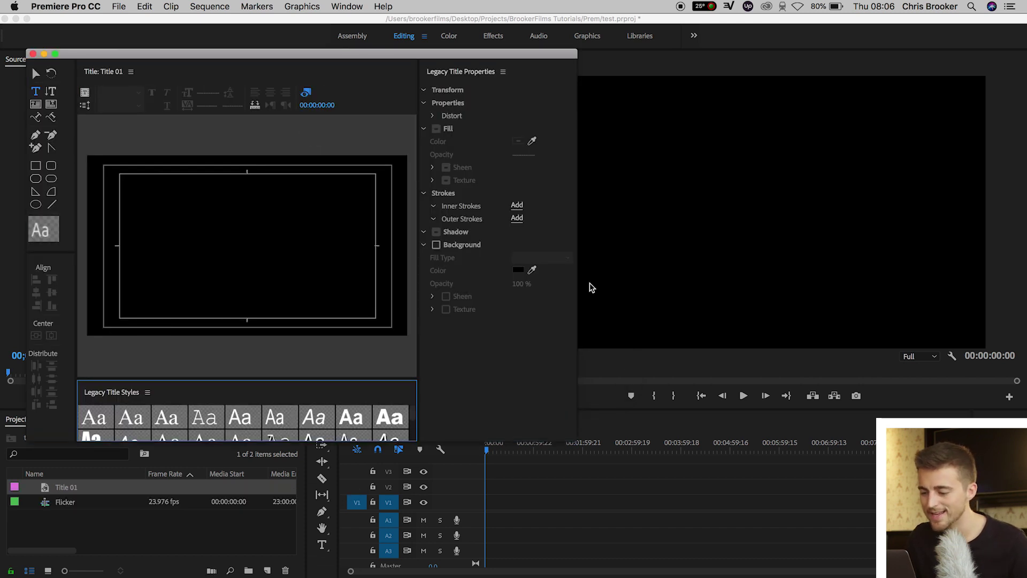
{"action": "key", "text": "grave"}
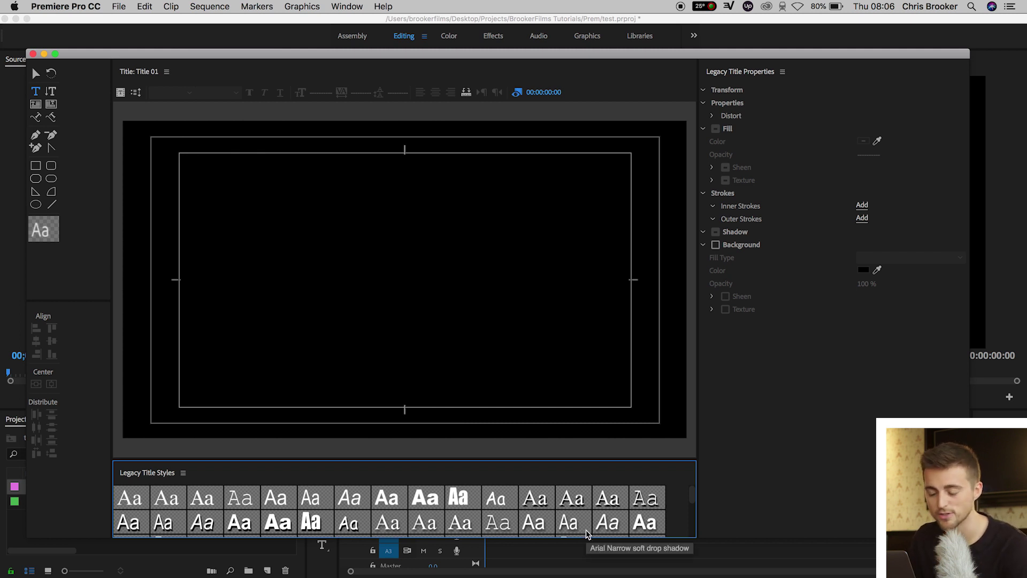
Type 'TEXT' in Avenir Black at size 291 with wider kerning of 28
{"action": "left_click", "coordinate": [285, 266]}
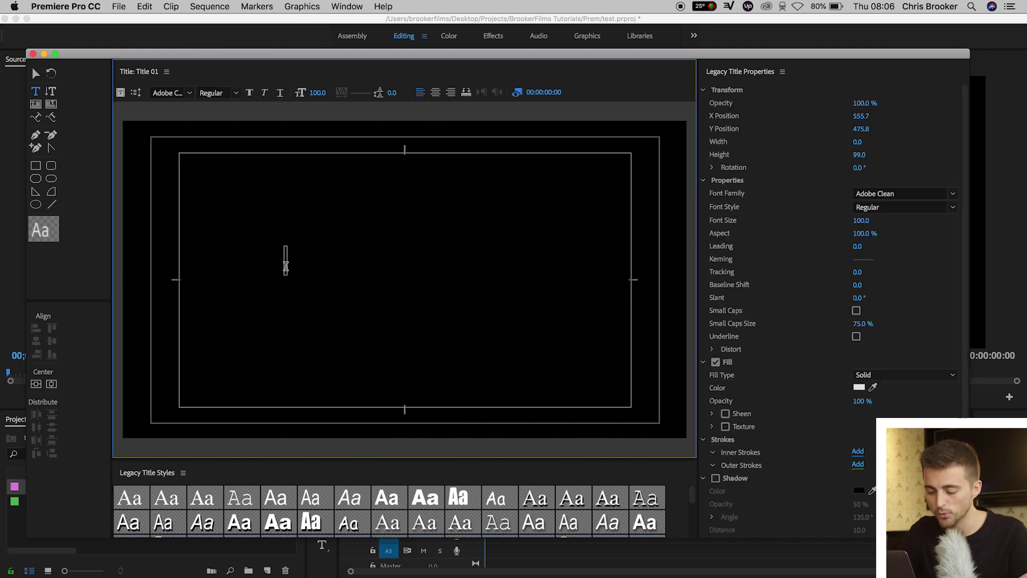
{"action": "type", "text": "TEXT"}
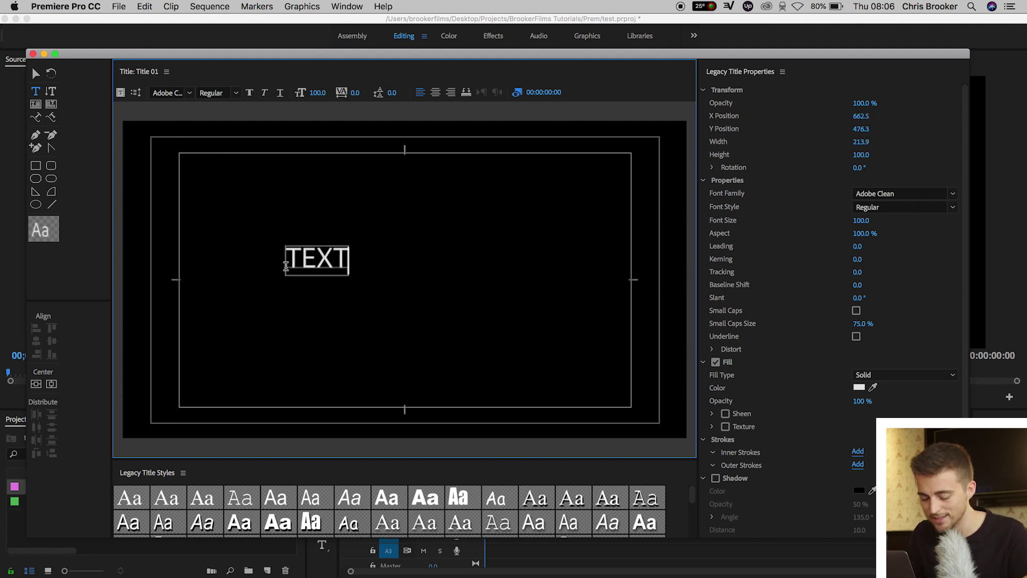
{"action": "left_click_drag", "start_coordinate": [285, 266], "coordinate": [348, 261]}
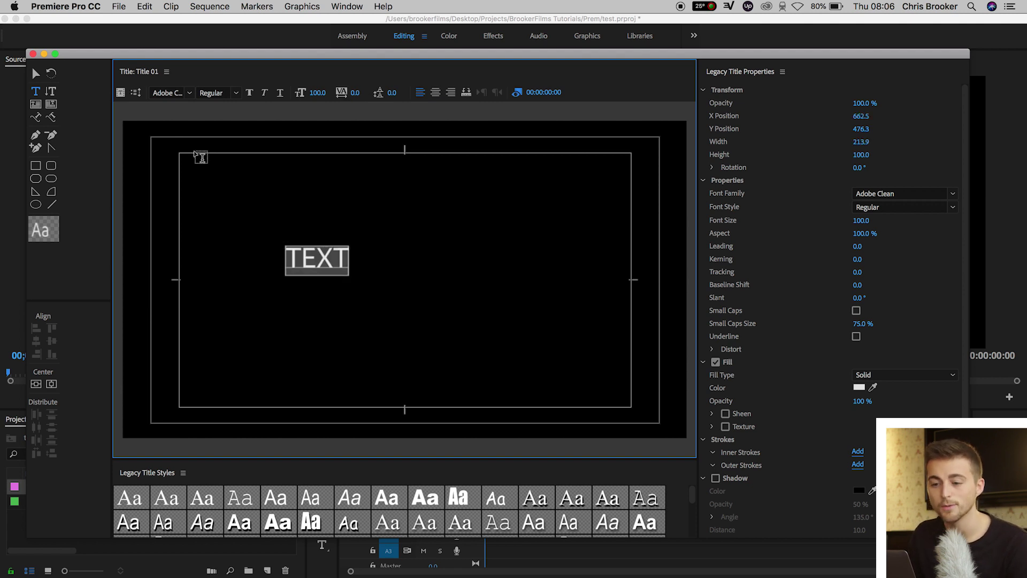
{"action": "left_click", "coordinate": [178, 93]}
{"action": "type", "text": "Avenir"}
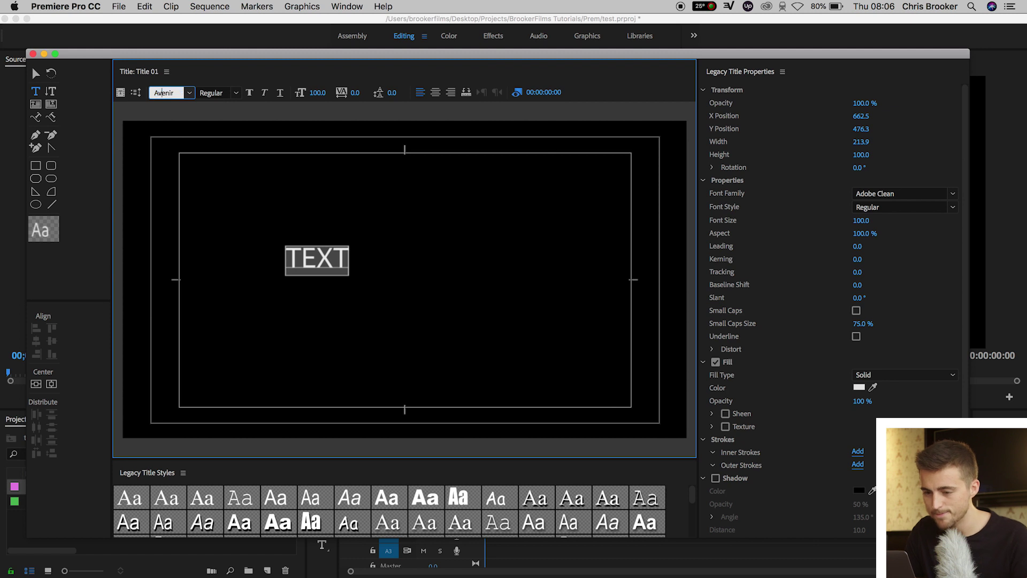
{"action": "key", "text": "Return"}
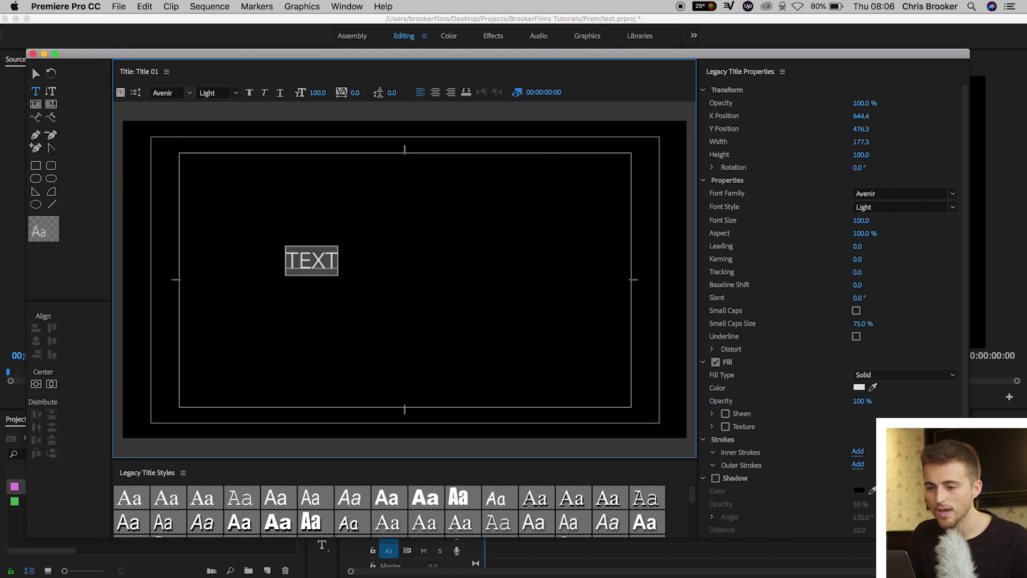
{"action": "left_click", "coordinate": [250, 93]}
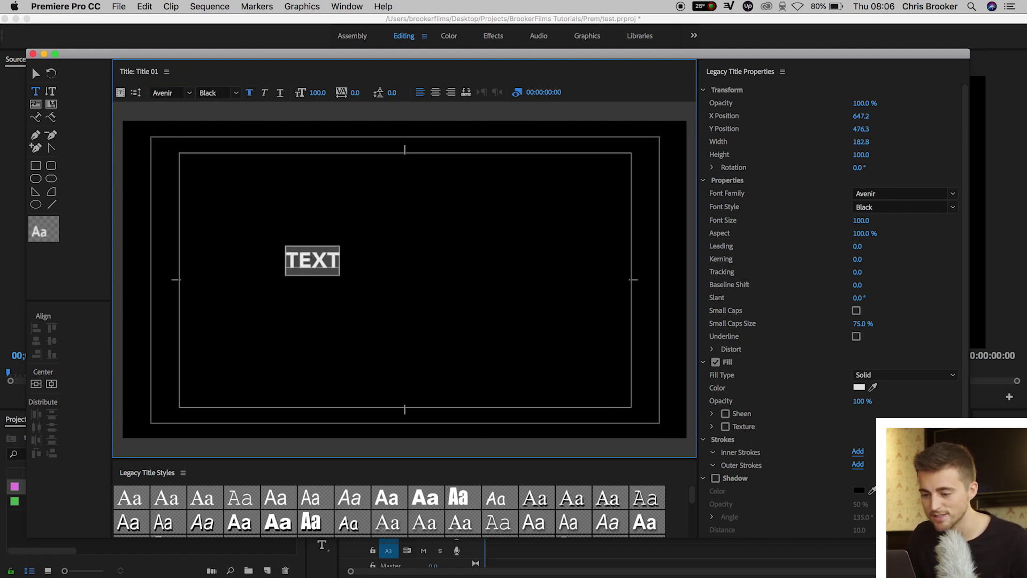
{"action": "left_click_drag", "start_coordinate": [317, 93], "coordinate": [386, 93]}
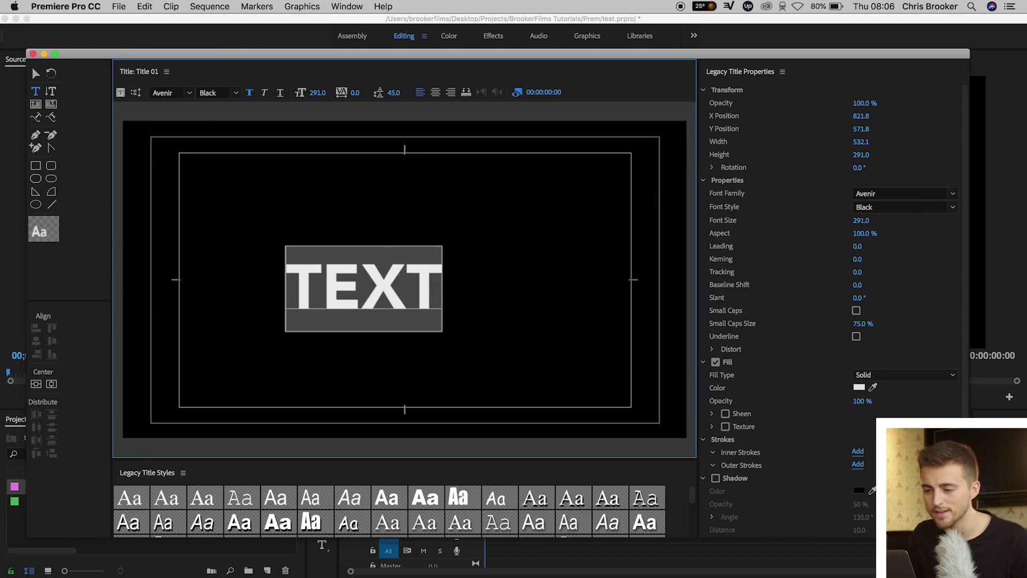
{"action": "left_click_drag", "start_coordinate": [355, 92], "coordinate": [370, 93]}
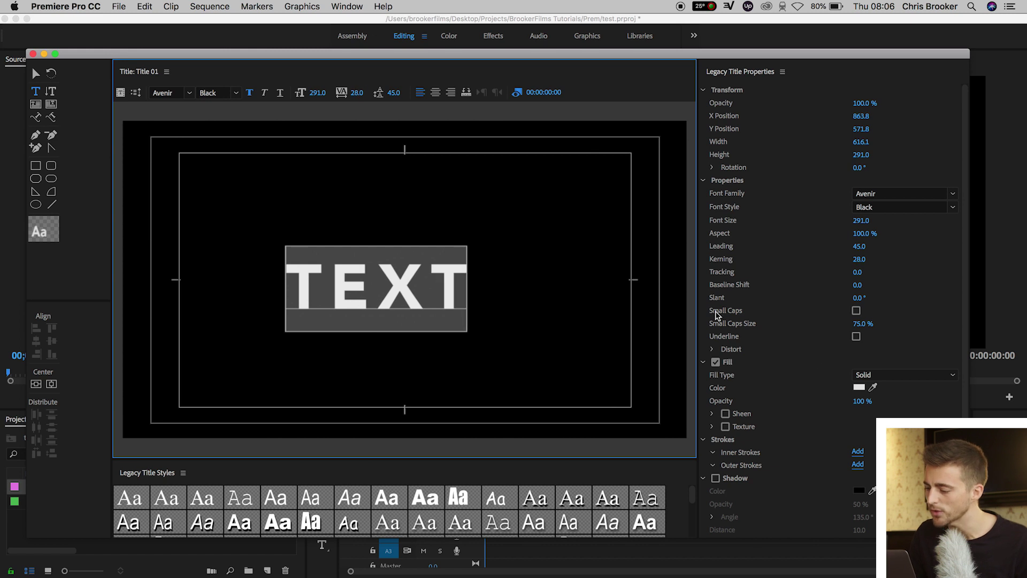
Fill the text pure white and centre it vertically and horizontally
{"action": "left_click", "coordinate": [859, 388]}
{"action": "mouse_move", "coordinate": [438, 262]}
{"action": "left_mouse_down"}
{"action": "mouse_move", "coordinate": [332, 328]}
{"action": "mouse_move", "coordinate": [332, 346]}
{"action": "left_mouse_up"}
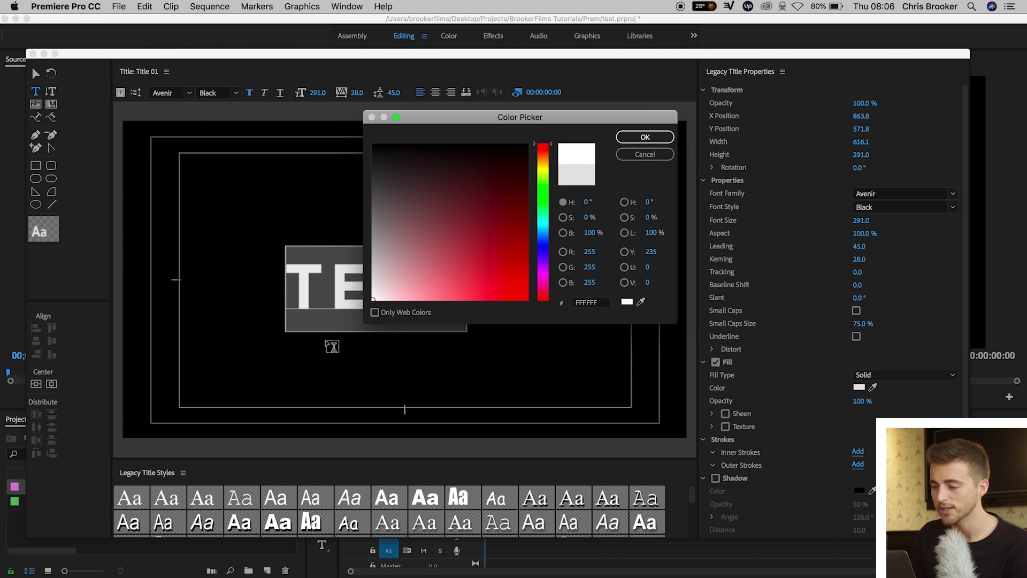
{"action": "left_click", "coordinate": [644, 142]}
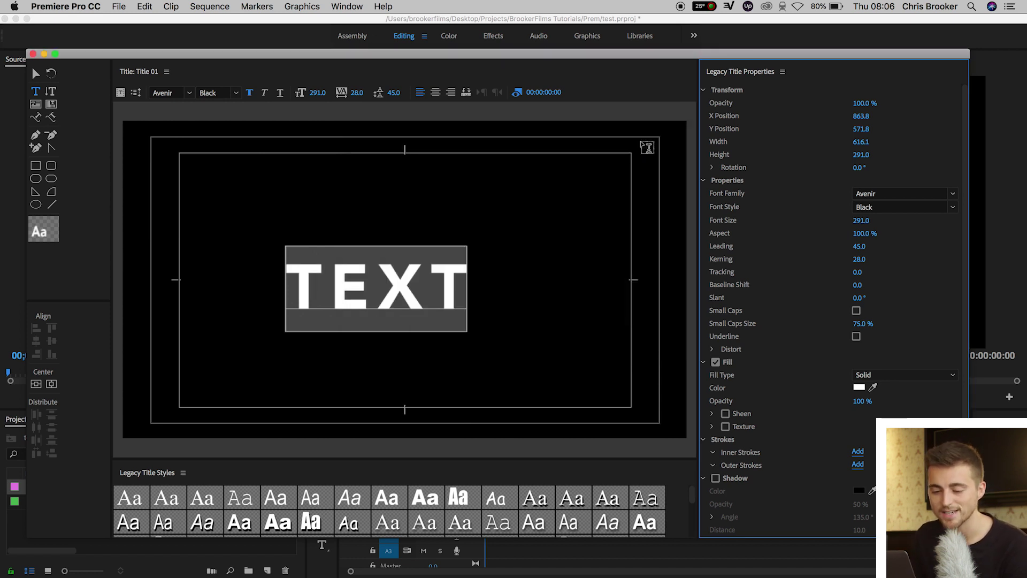
{"action": "left_click", "coordinate": [51, 383]}
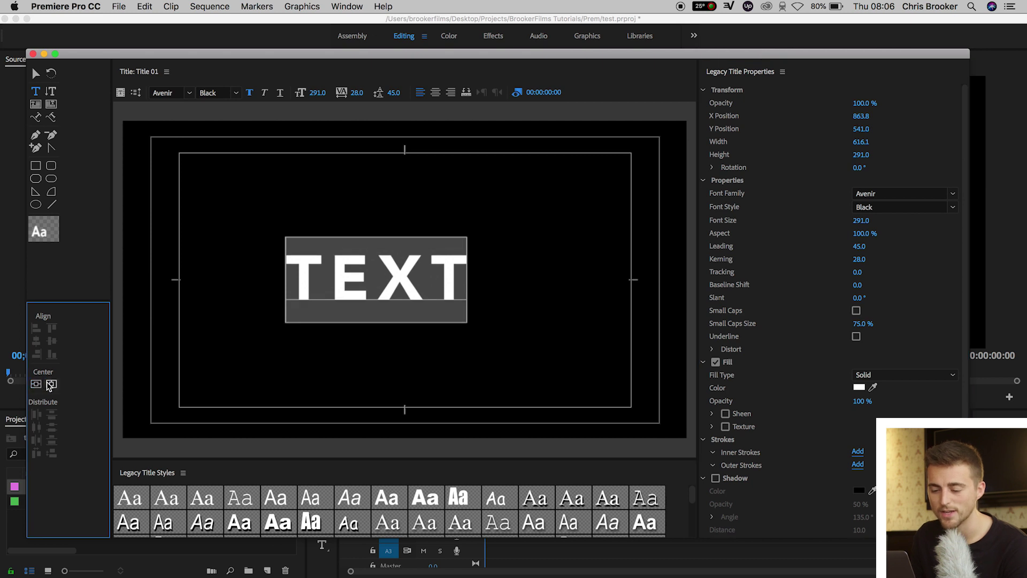
{"action": "left_click", "coordinate": [37, 383]}
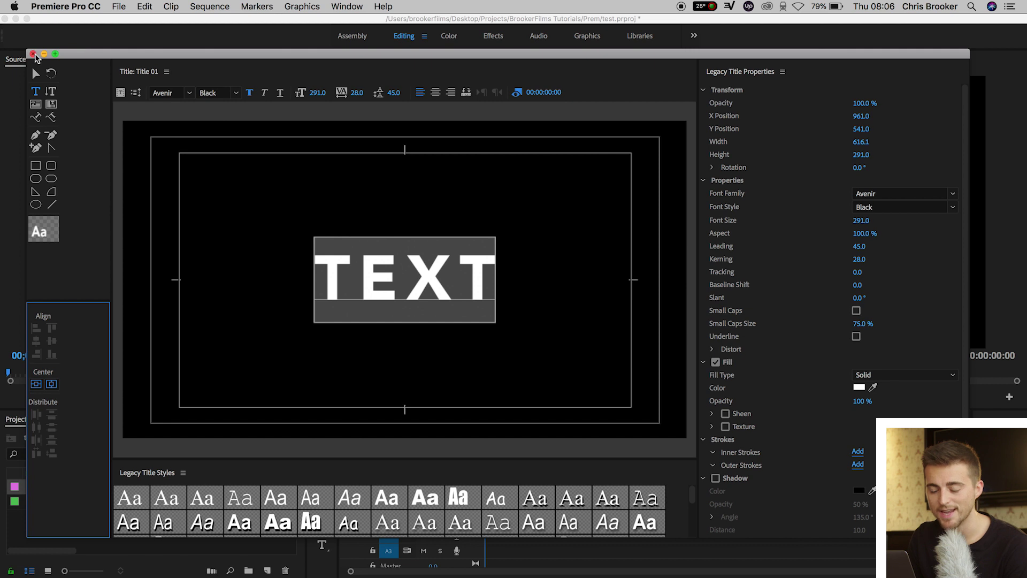
Place Title 01 at the start of V1, fit the timeline and play it back
{"action": "left_click", "coordinate": [32, 54]}
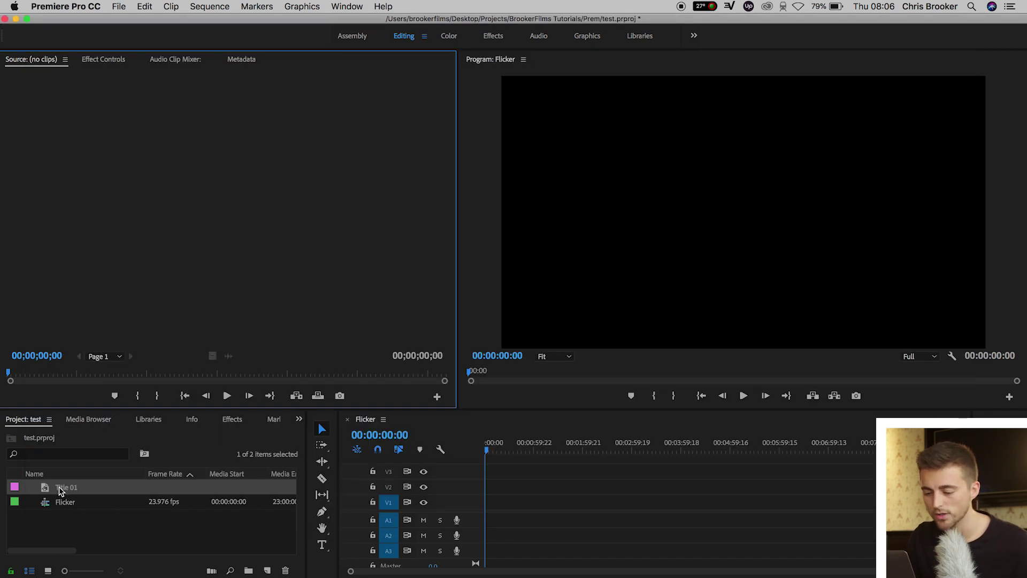
{"action": "left_click_drag", "start_coordinate": [60, 488], "coordinate": [479, 509]}
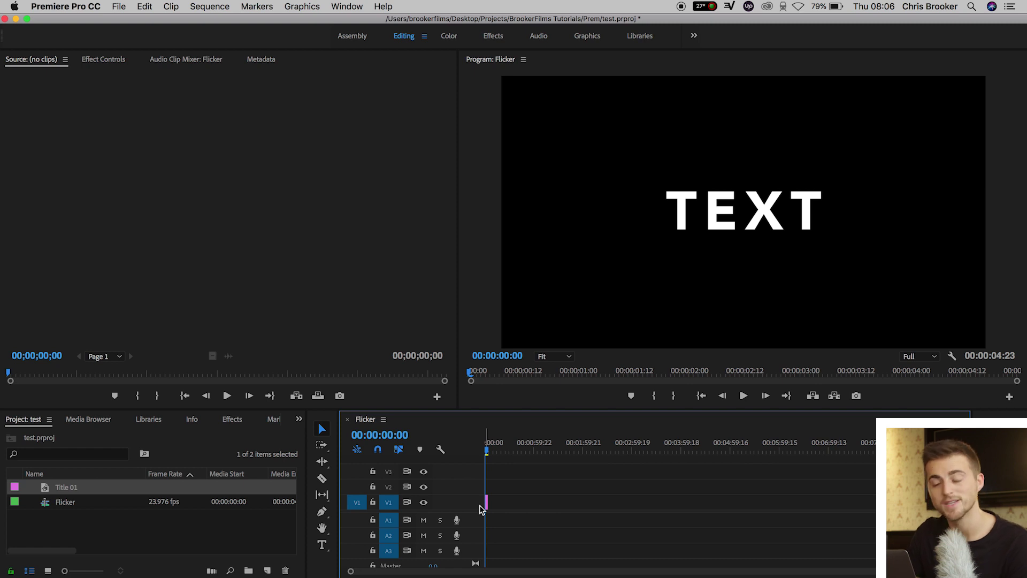
{"action": "key", "text": "backslash"}
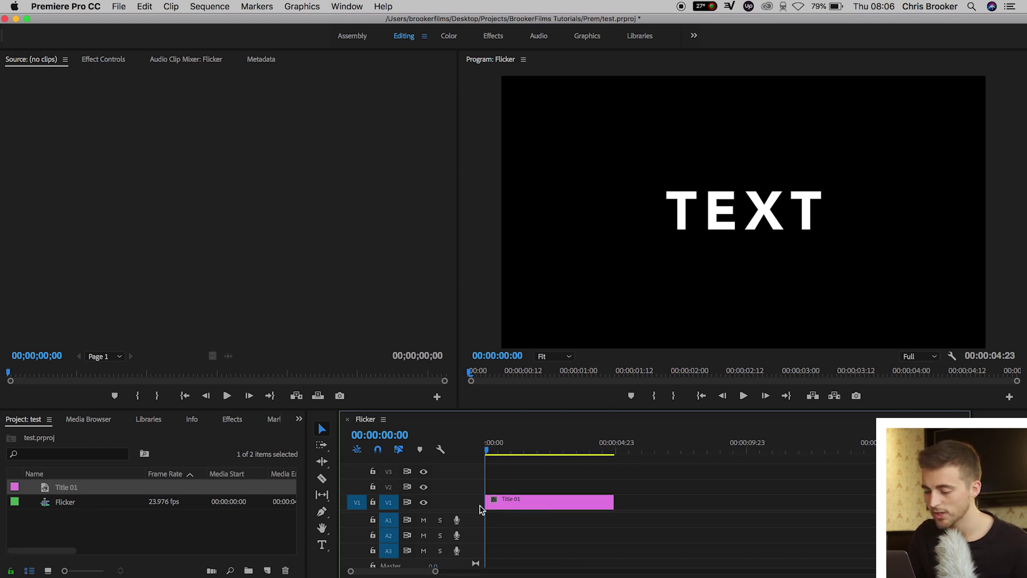
{"action": "left_click_drag", "start_coordinate": [534, 442], "coordinate": [485, 442]}
{"action": "key", "text": "space"}
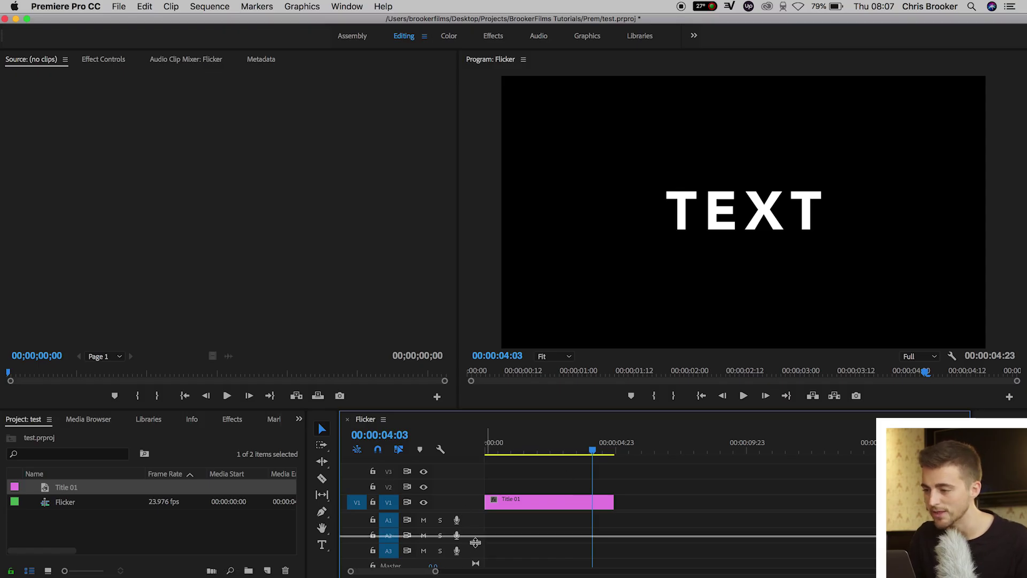
Enlarge the video tracks, paste a Title 01 copy after the clip, then undo it
{"action": "left_click_drag", "start_coordinate": [475, 542], "coordinate": [479, 544]}
{"action": "left_click", "coordinate": [515, 539]}
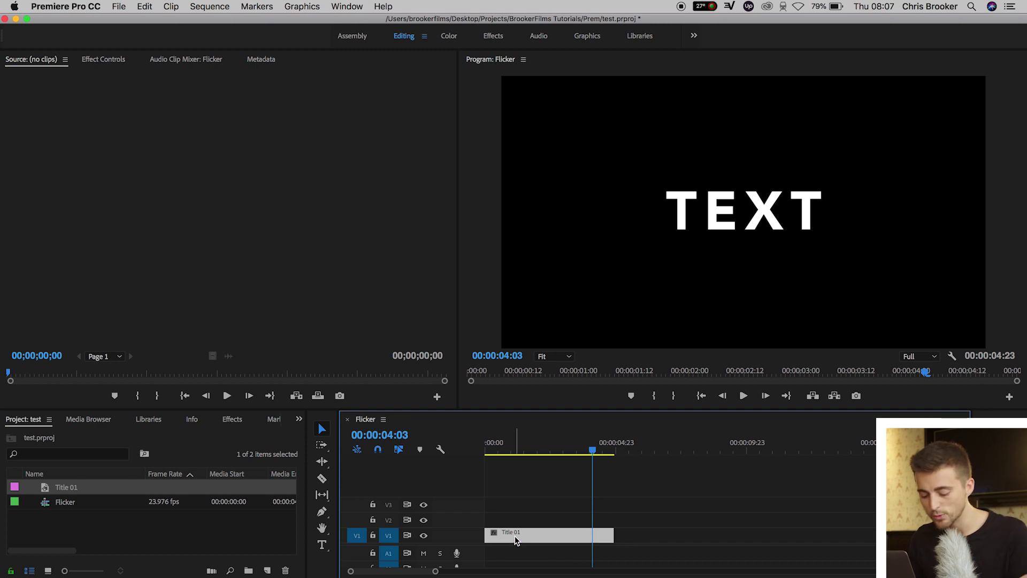
{"action": "left_click", "coordinate": [634, 451]}
{"action": "key", "text": "super+v"}
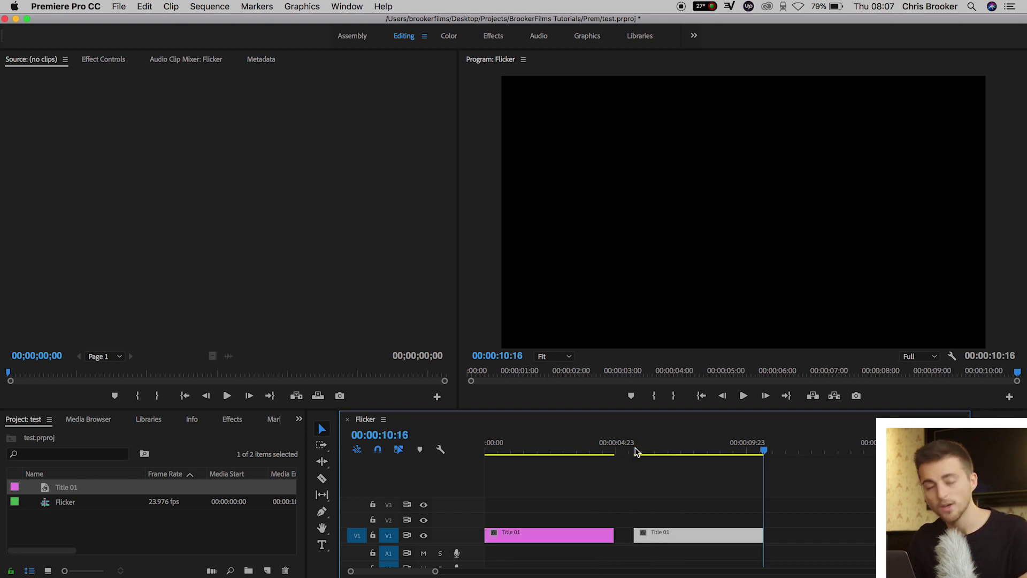
{"action": "key", "text": "super+z"}
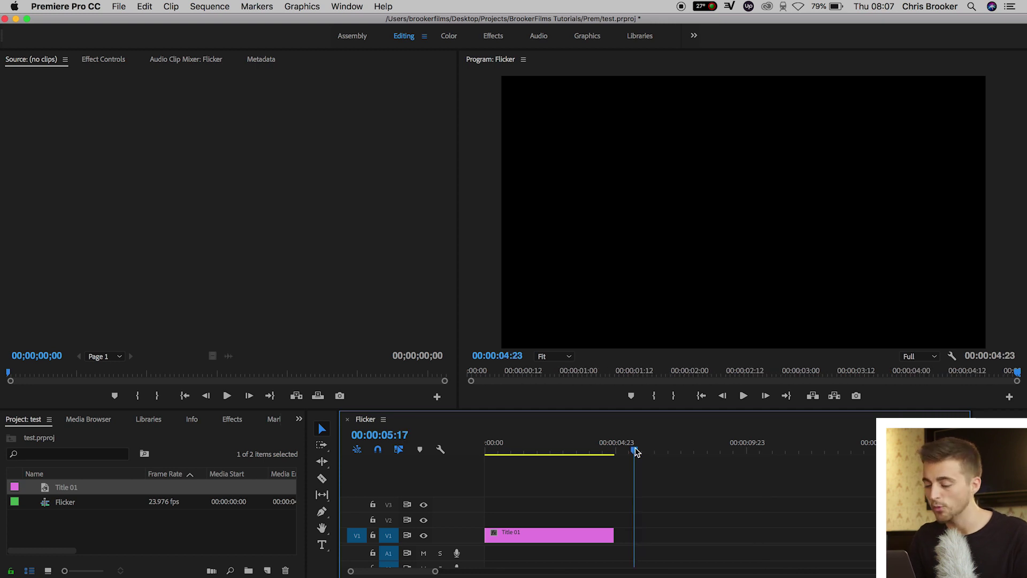
Alt-drag duplicates of Title 01 onto V2, V3 and a new V4
{"action": "left_click", "coordinate": [534, 535]}
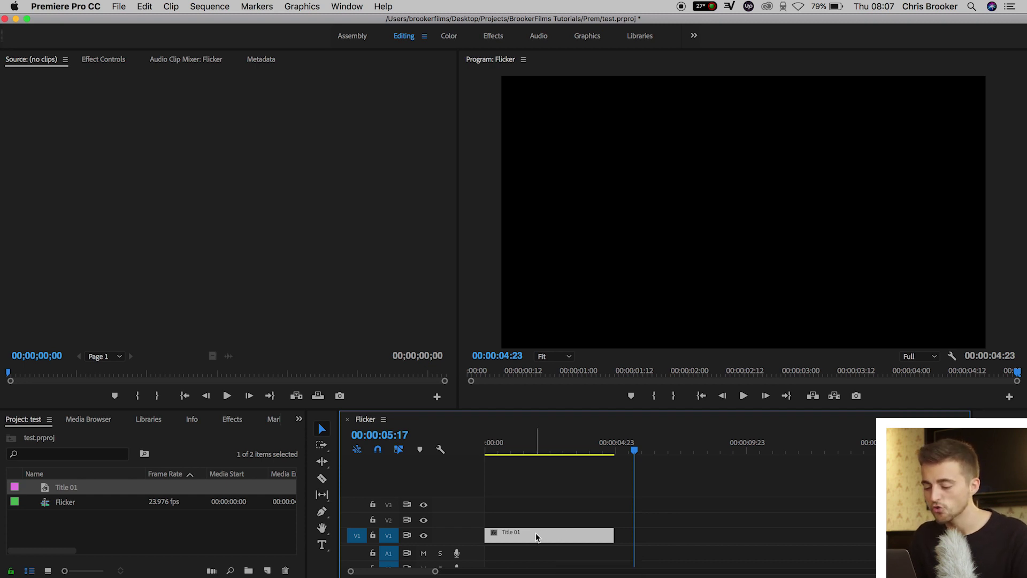
{"action": "left_click_drag", "start_coordinate": [535, 533], "coordinate": [537, 525]}
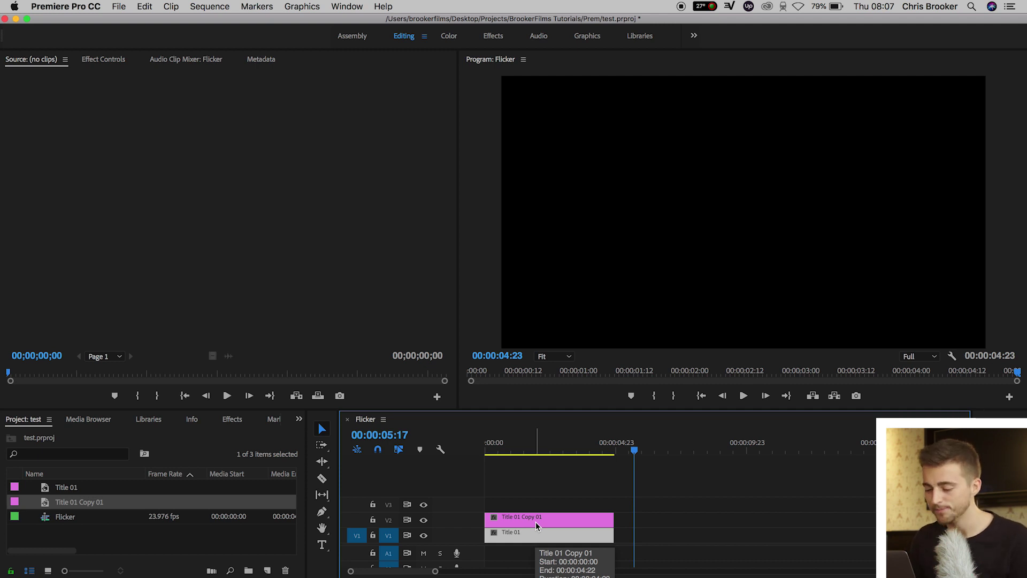
{"action": "left_click", "coordinate": [535, 522]}
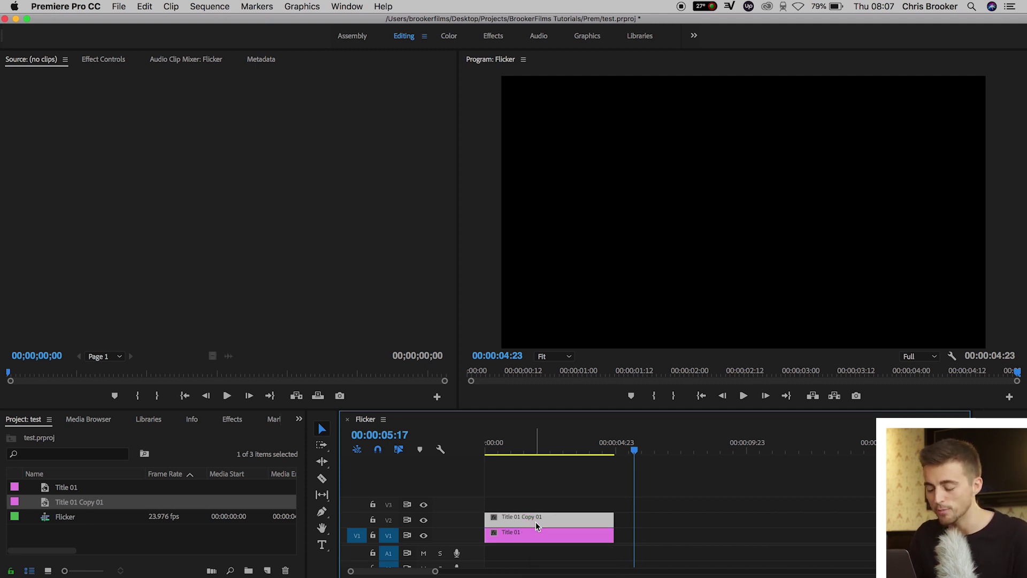
{"action": "left_click_drag", "start_coordinate": [534, 522], "coordinate": [535, 508]}
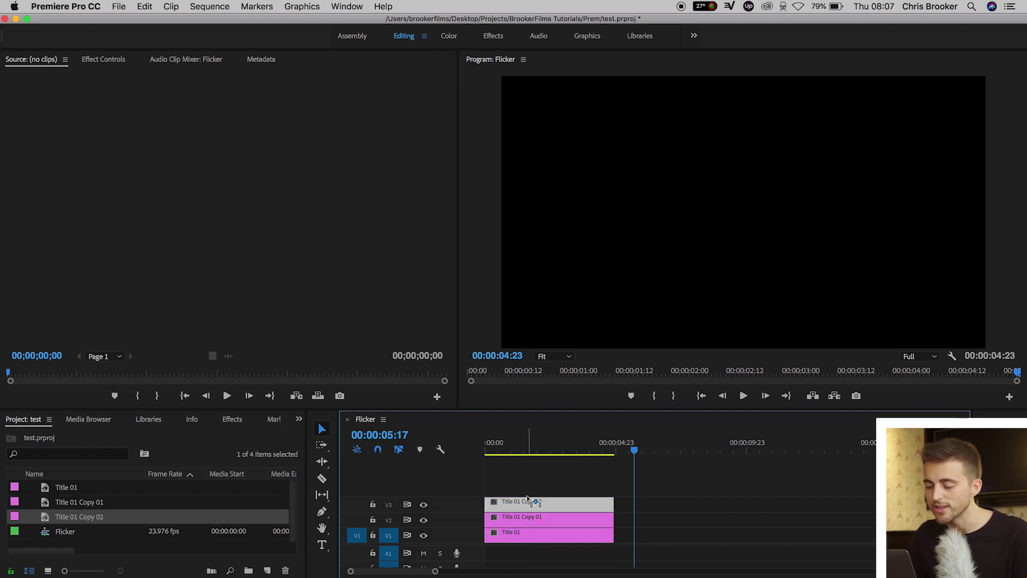
{"action": "left_click_drag", "start_coordinate": [527, 500], "coordinate": [528, 493]}
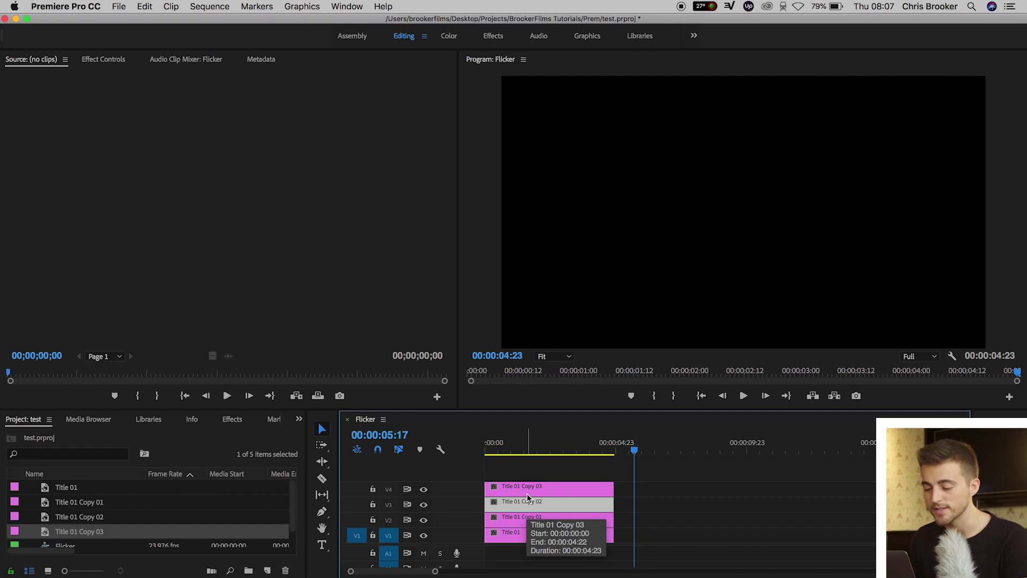
Park the playhead at 00:00:02:02 and show Title 01's Opacity in Effect Controls
{"action": "left_click", "coordinate": [540, 444]}
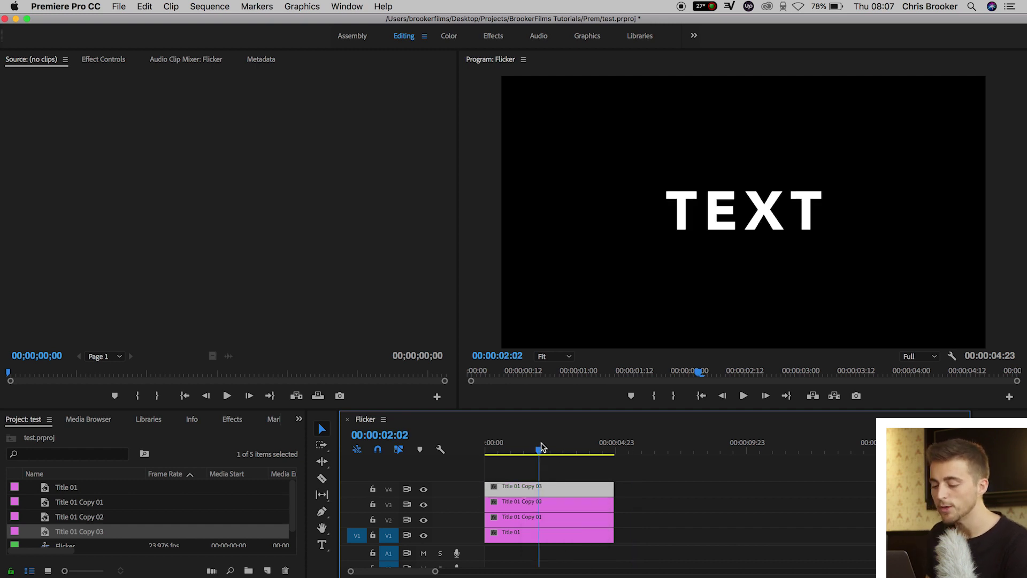
{"action": "left_click", "coordinate": [499, 535]}
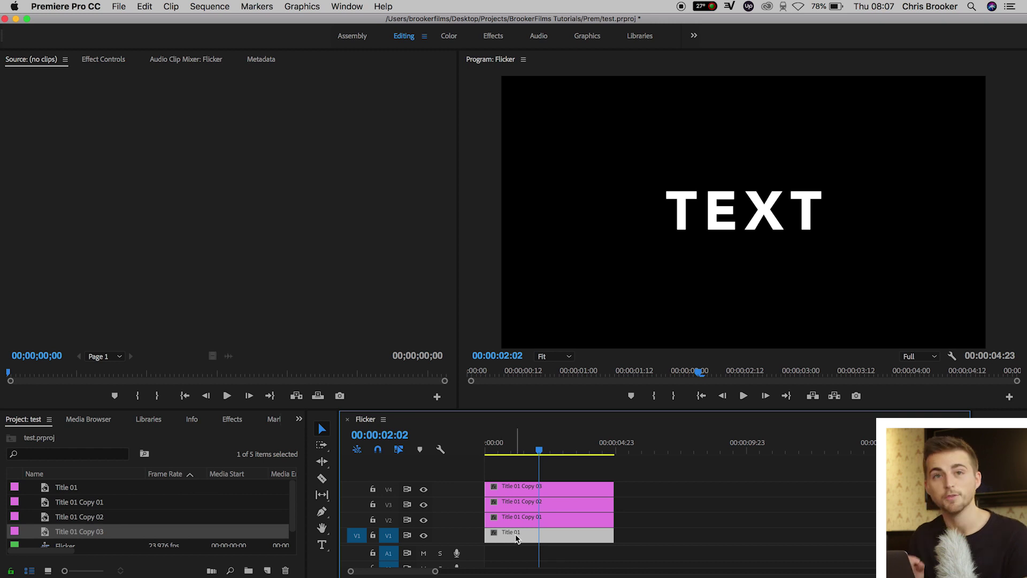
{"action": "left_click", "coordinate": [117, 63]}
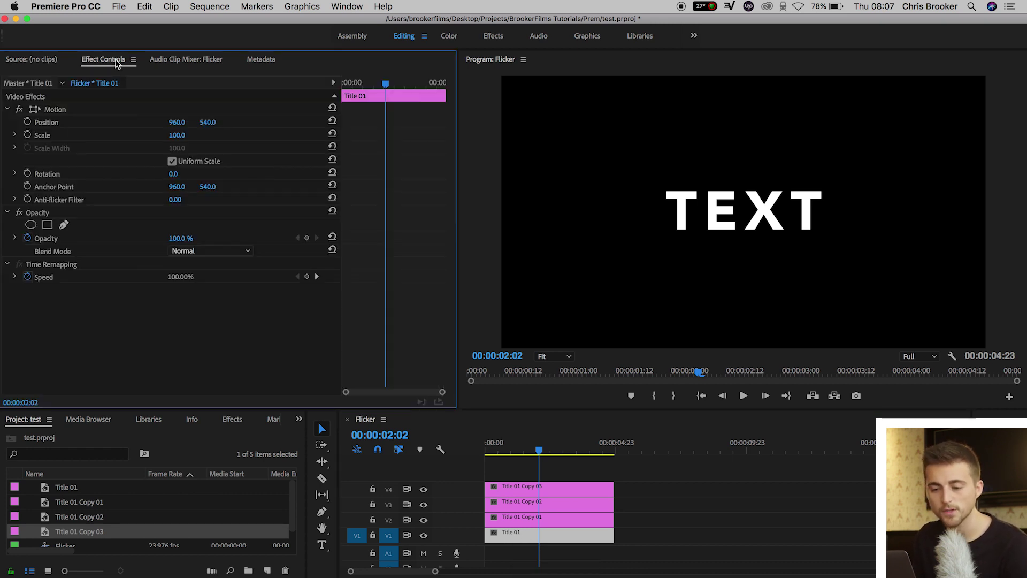
{"action": "left_click", "coordinate": [46, 214]}
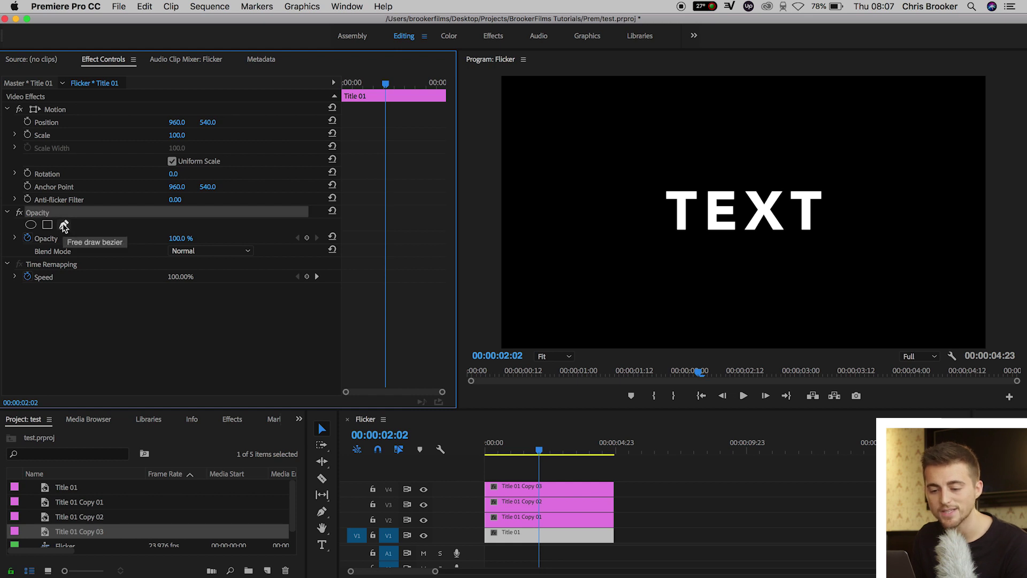
Draw a closed four-point opacity mask around the first letter T
{"action": "left_click", "coordinate": [64, 225]}
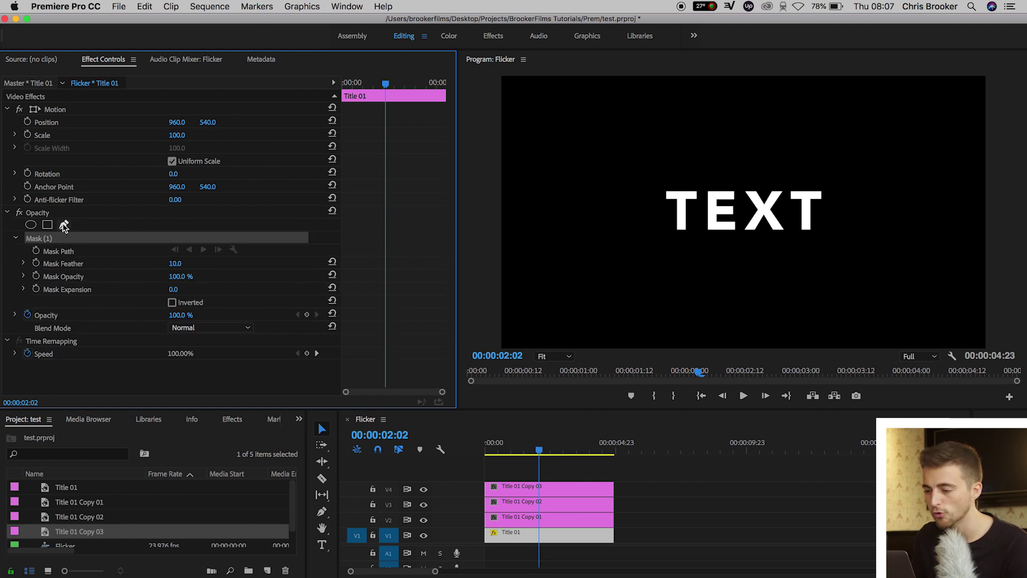
{"action": "left_click", "coordinate": [702, 179]}
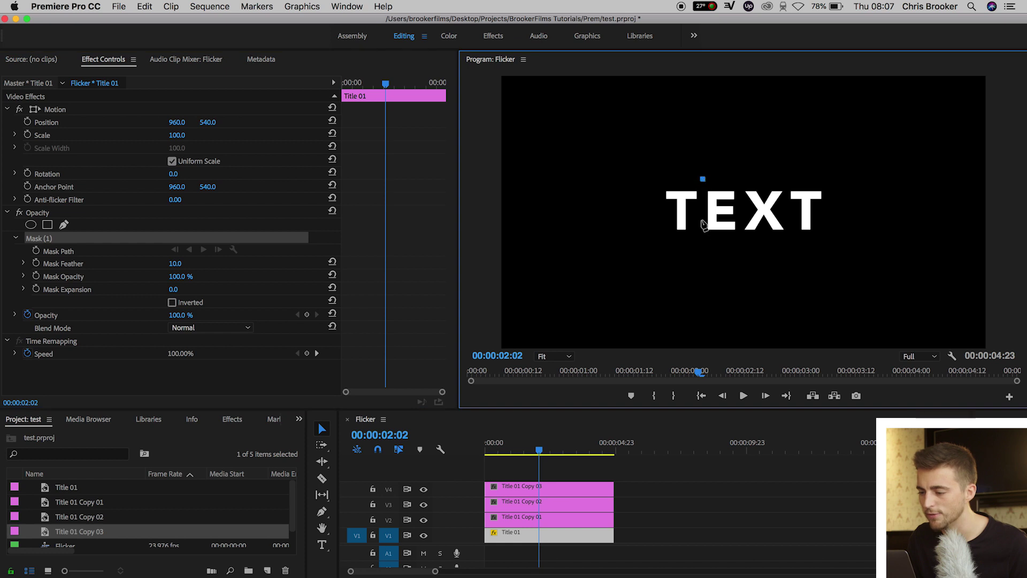
{"action": "left_click", "coordinate": [701, 240]}
{"action": "left_click", "coordinate": [645, 239]}
{"action": "left_click", "coordinate": [652, 179]}
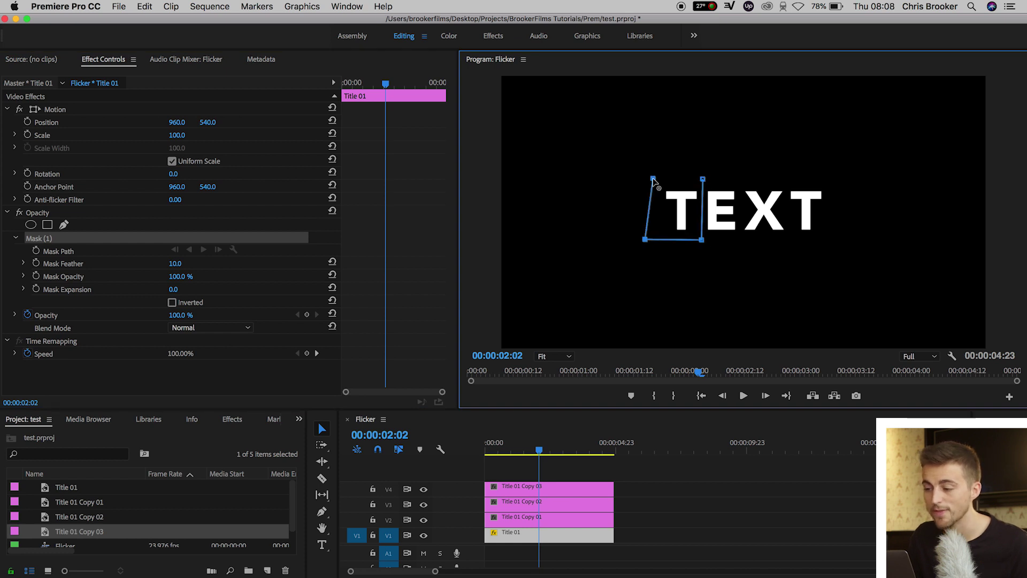
{"action": "left_click", "coordinate": [703, 180]}
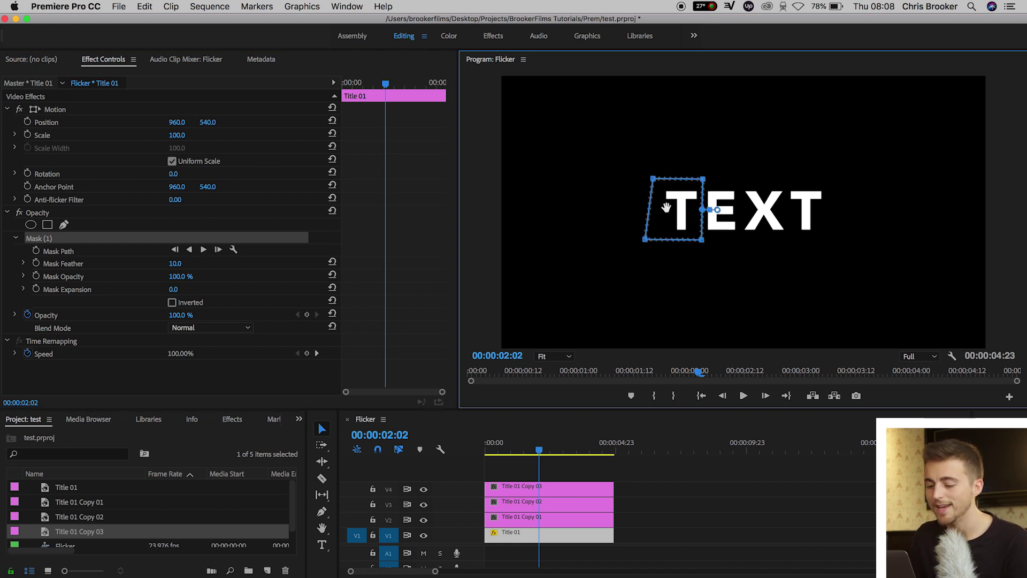
{"action": "left_click", "coordinate": [524, 519]}
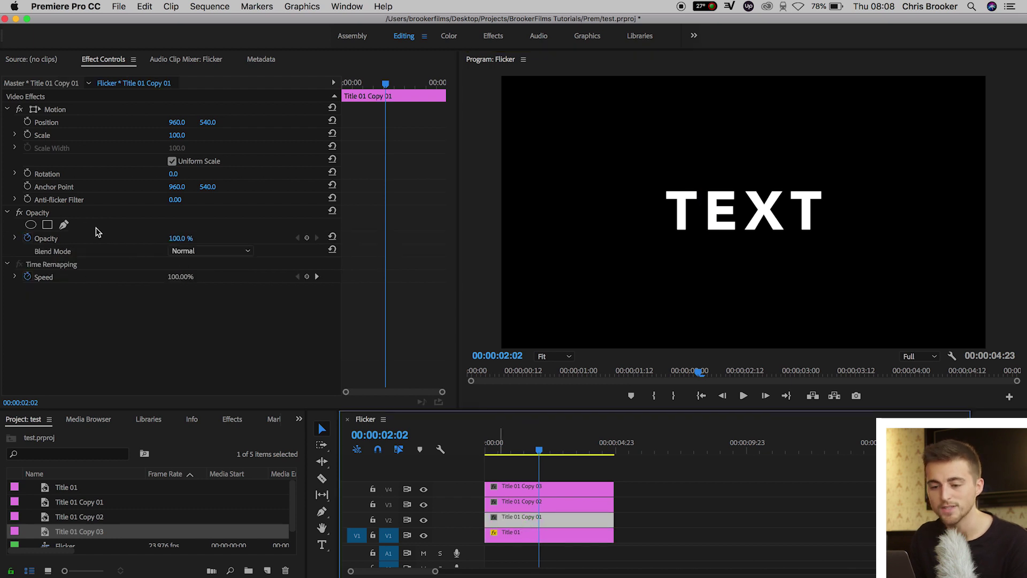
Draw a four-point opacity mask around the letter E on Title 01 Copy 01
{"action": "left_click", "coordinate": [64, 226]}
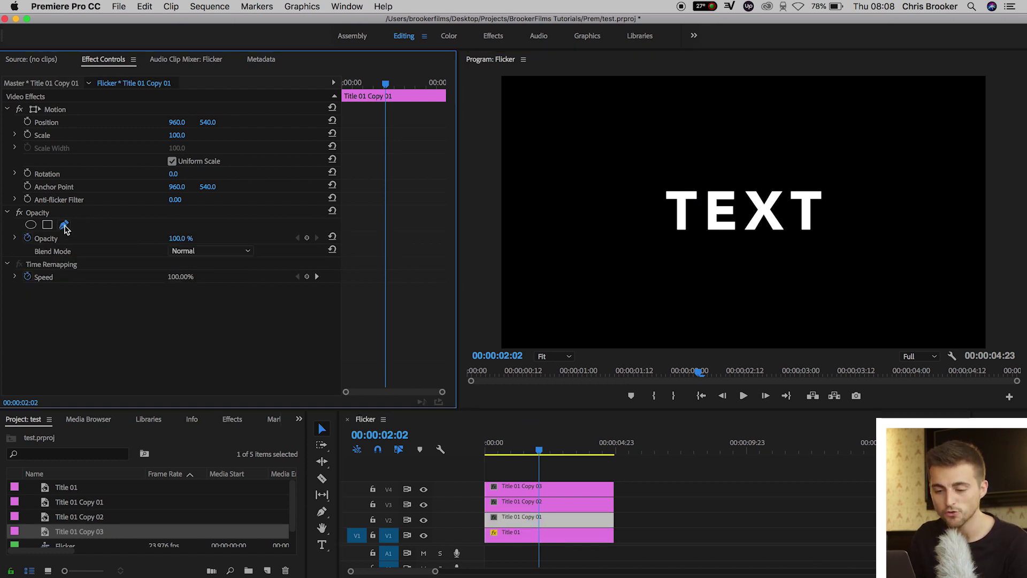
{"action": "left_click", "coordinate": [700, 181]}
{"action": "left_click", "coordinate": [700, 239]}
{"action": "left_click", "coordinate": [740, 239]}
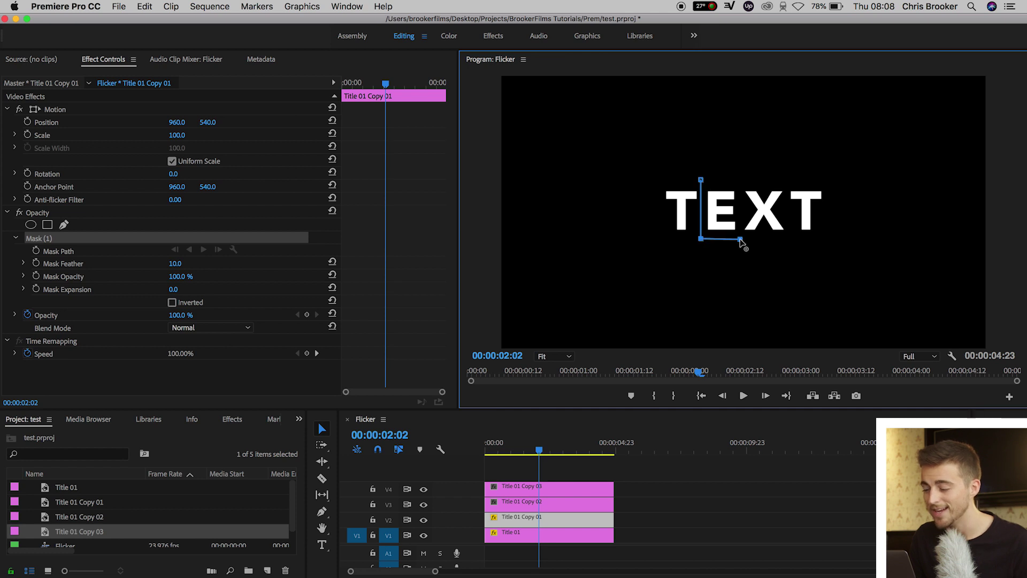
{"action": "left_click", "coordinate": [741, 177]}
{"action": "left_click", "coordinate": [700, 180]}
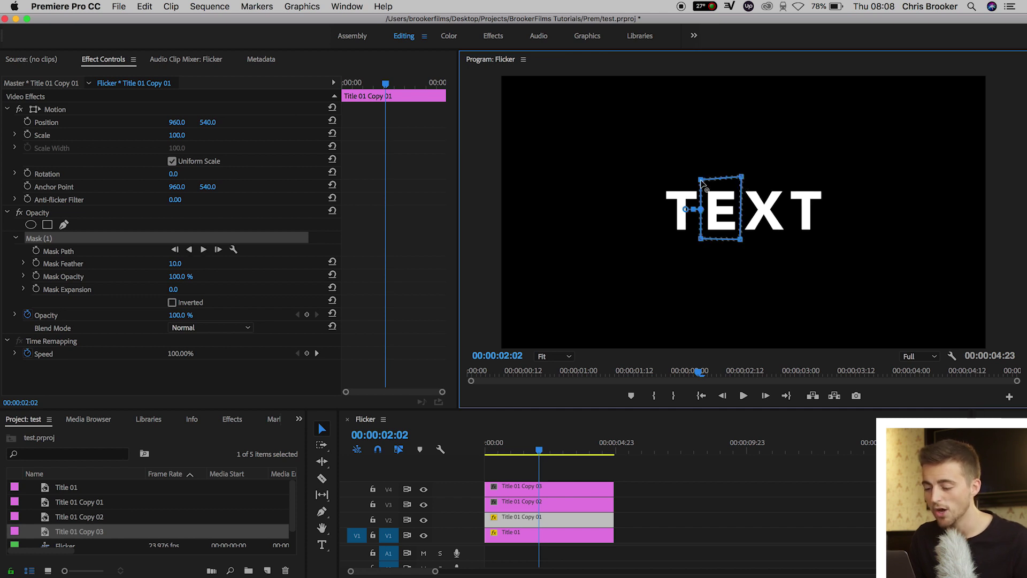
Draw an opacity mask on Title 01 Copy 02 from the E–X gap around the final T
{"action": "left_click", "coordinate": [573, 507]}
{"action": "left_click", "coordinate": [63, 224]}
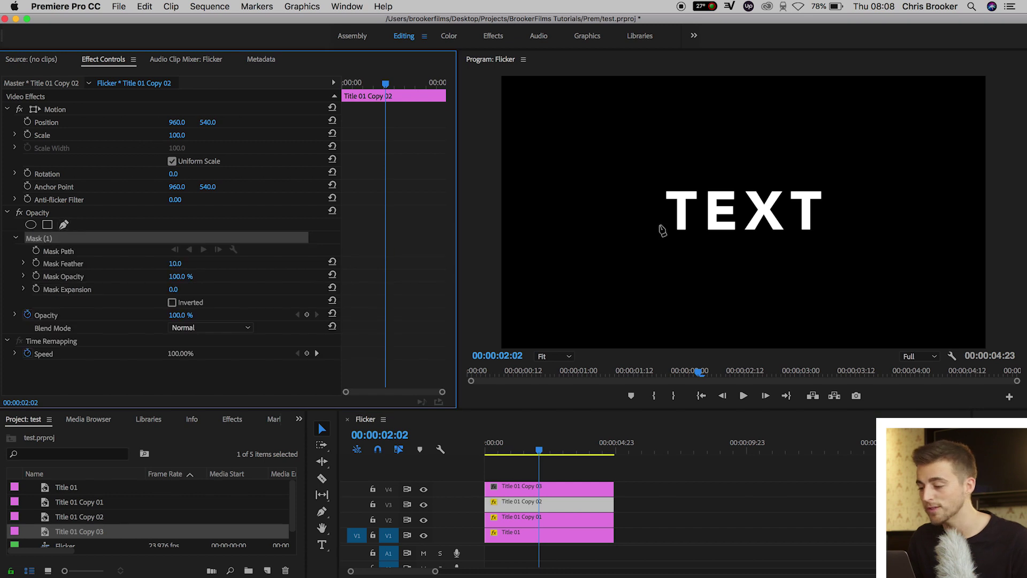
{"action": "left_click", "coordinate": [741, 180]}
{"action": "left_click", "coordinate": [740, 248]}
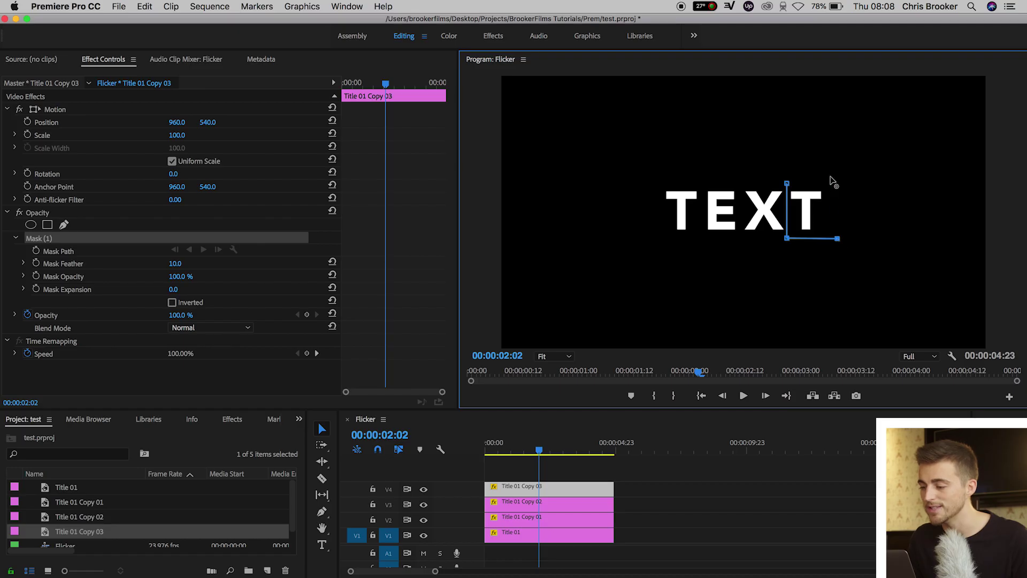
{"action": "left_click", "coordinate": [830, 176]}
{"action": "left_click", "coordinate": [787, 184]}
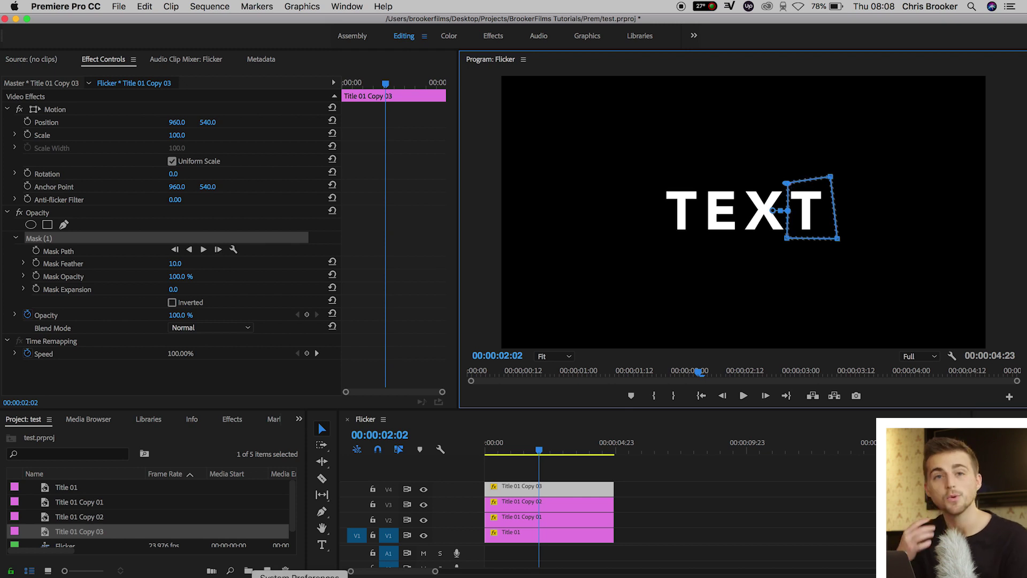
{"action": "left_click", "coordinate": [423, 489]}
{"action": "left_click", "coordinate": [423, 489]}
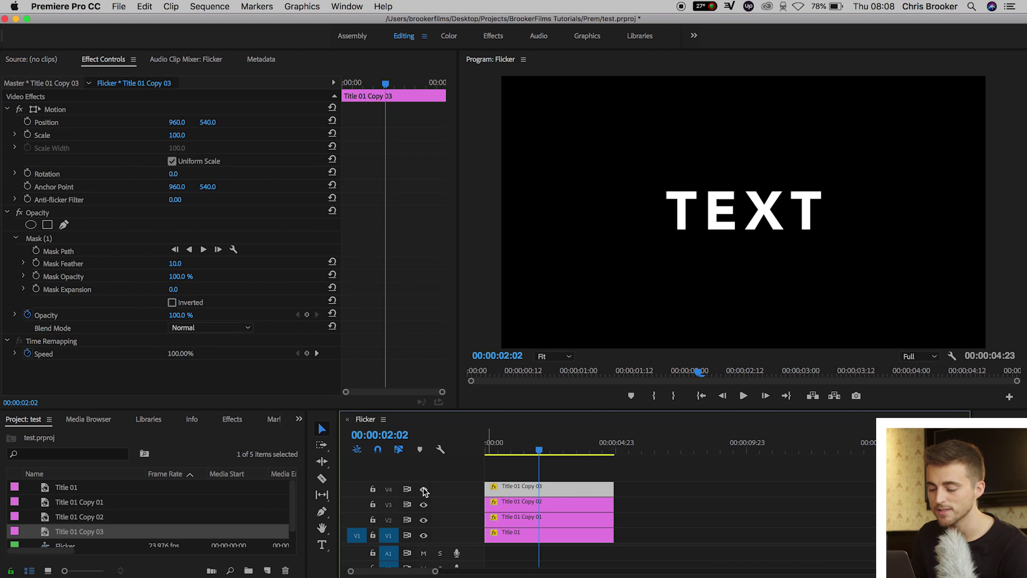
{"action": "left_click", "coordinate": [424, 504]}
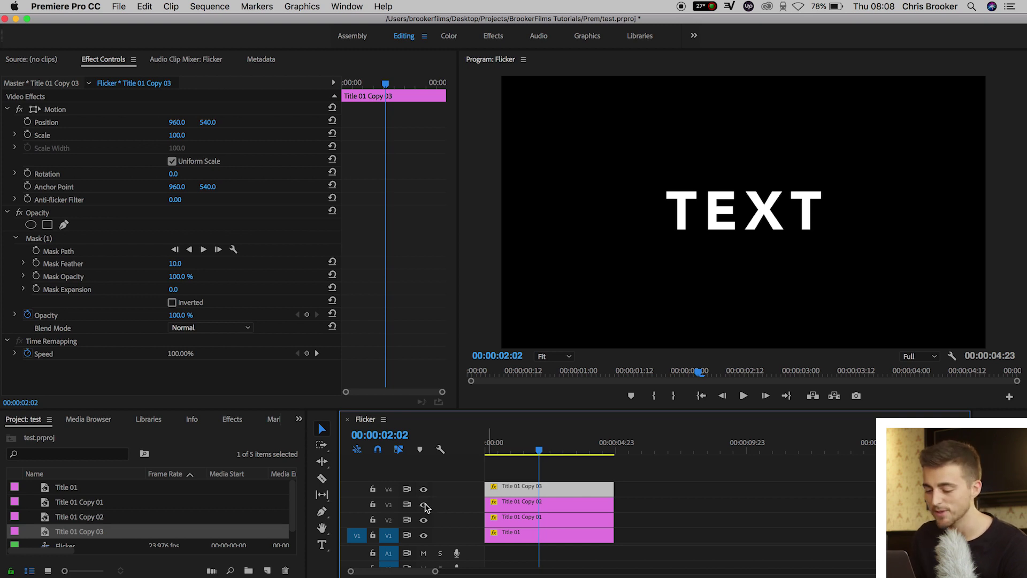
{"action": "left_click", "coordinate": [423, 519]}
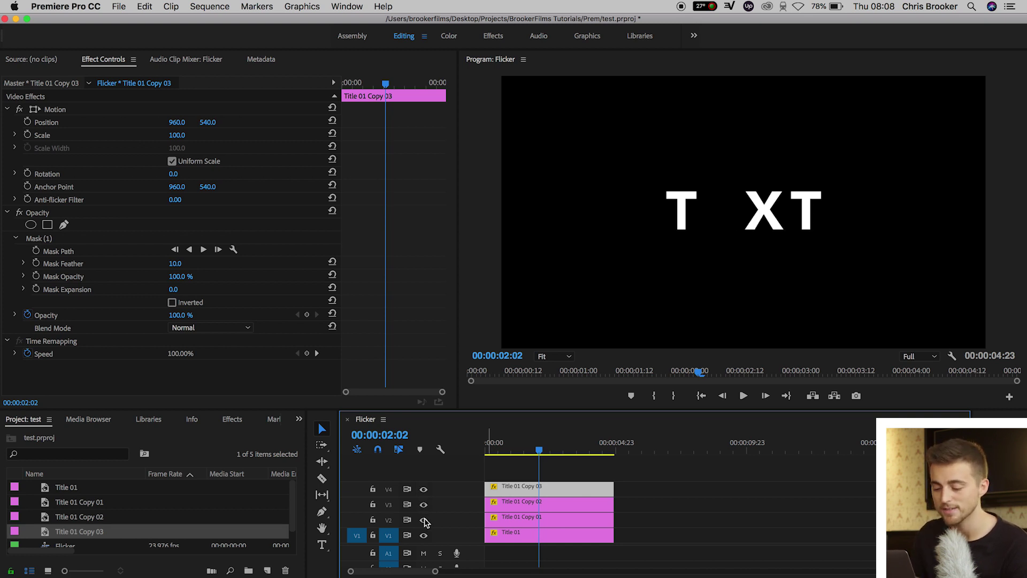
{"action": "left_click", "coordinate": [423, 520]}
{"action": "left_click", "coordinate": [424, 535]}
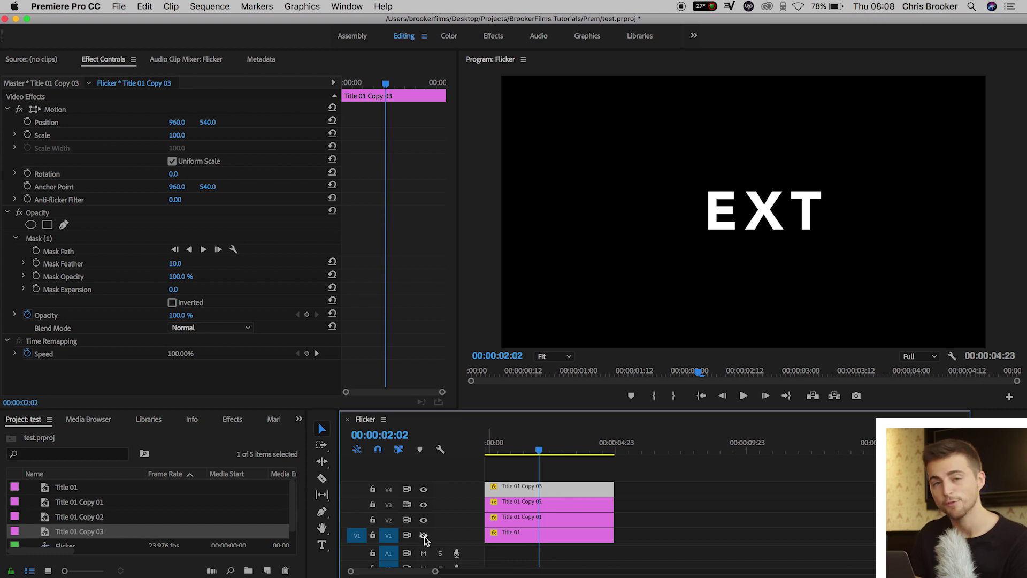
{"action": "left_click", "coordinate": [424, 536]}
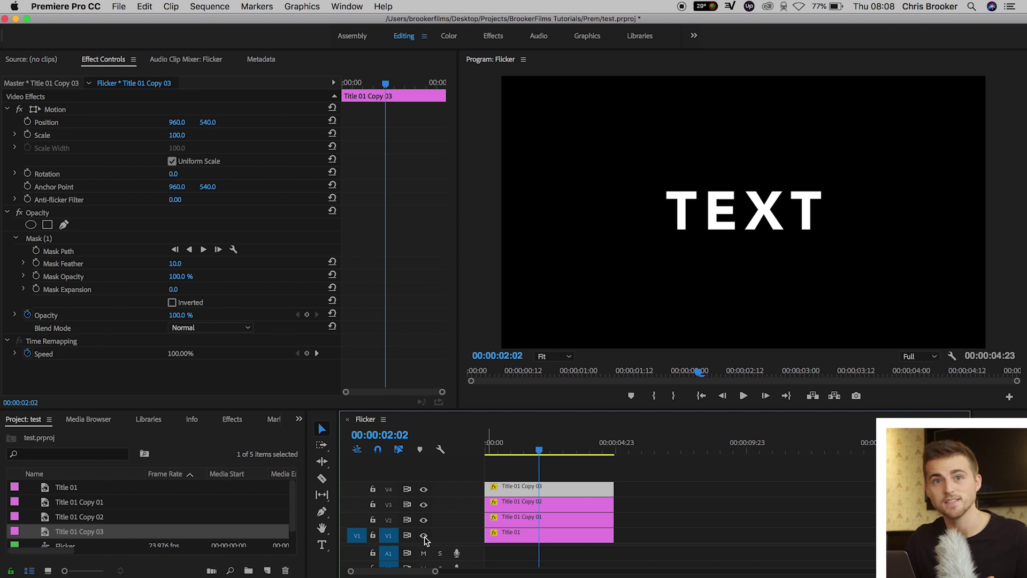
{"action": "key", "text": "="}
With the Razor tool, cut Title 01 on V1 at frame 19 near the frame-16 cut
{"action": "left_click_drag", "start_coordinate": [670, 444], "coordinate": [282, 490]}
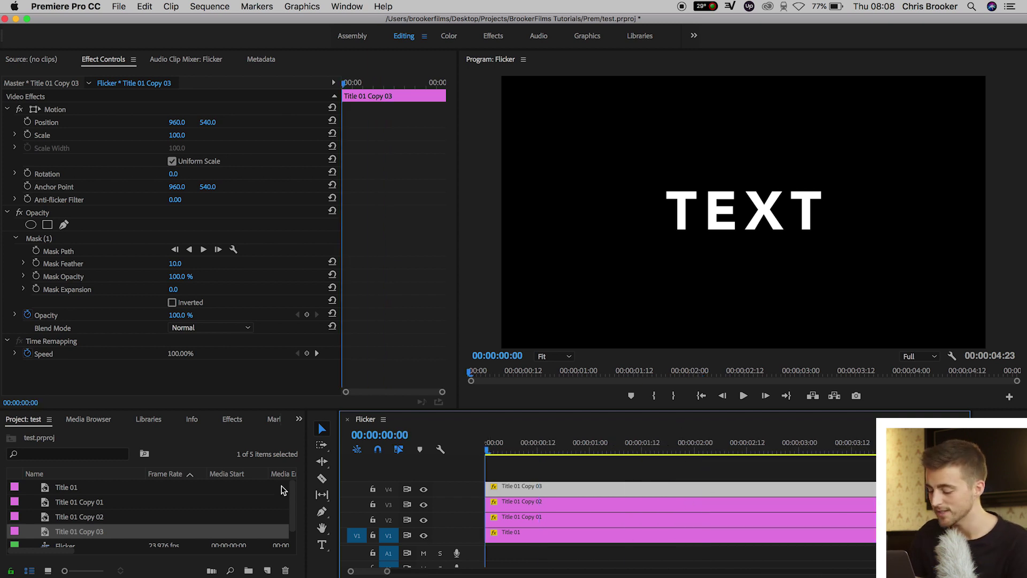
{"action": "key", "text": "minus"}
{"action": "key", "text": "="}
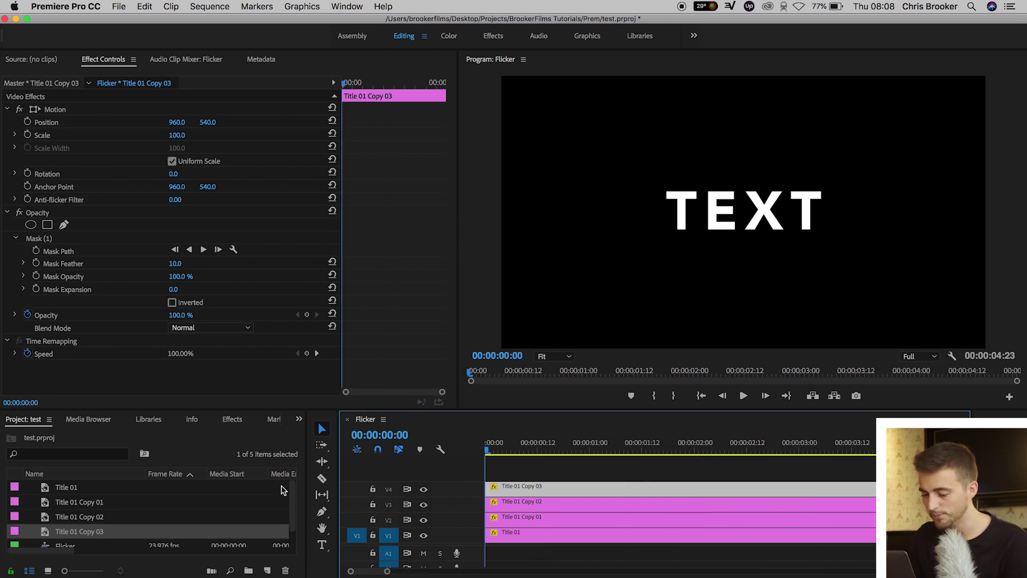
{"action": "left_click", "coordinate": [538, 474]}
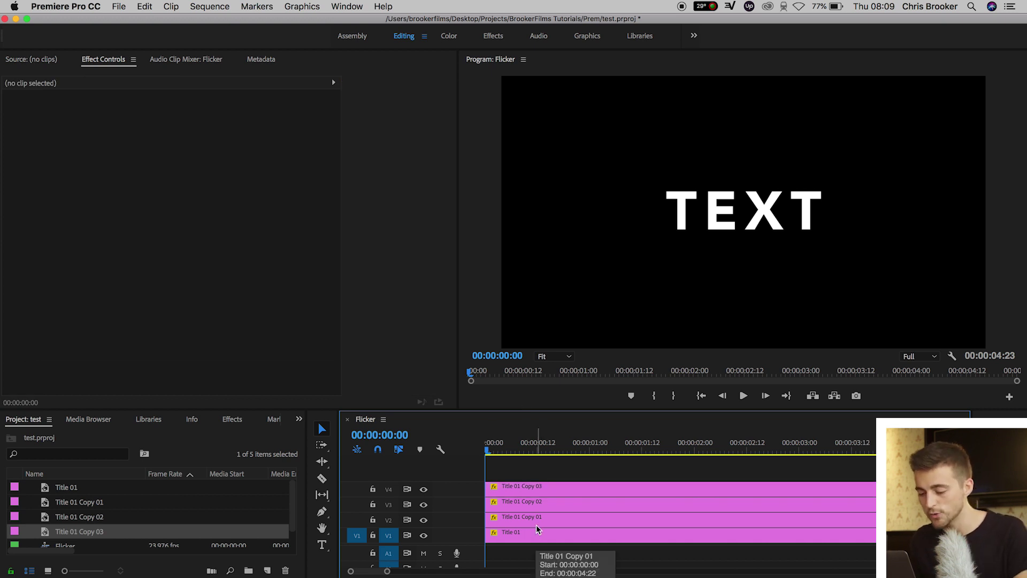
{"action": "key", "text": "c"}
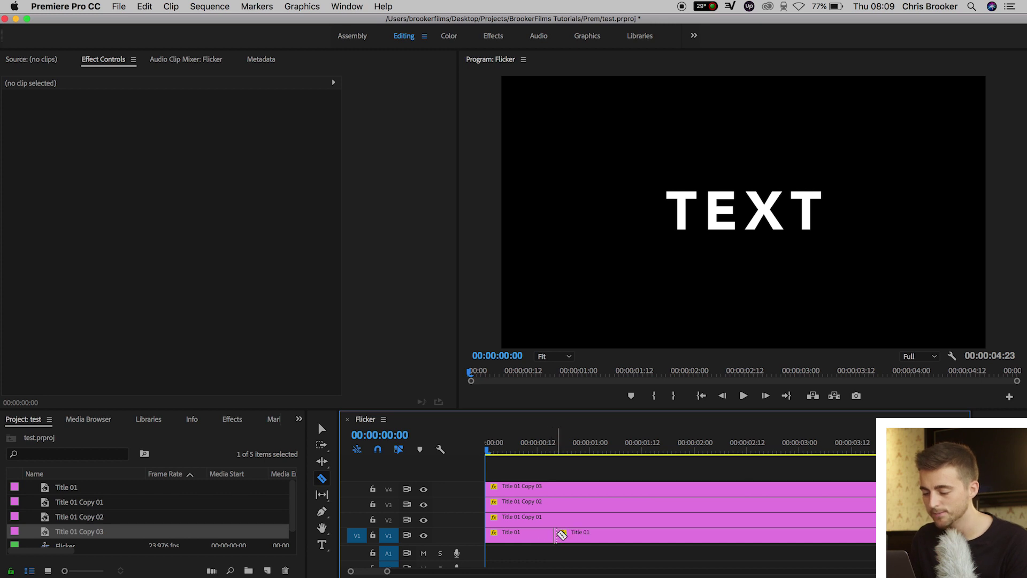
{"action": "left_click", "coordinate": [557, 448]}
{"action": "mouse_move", "coordinate": [557, 448]}
{"action": "left_mouse_down"}
{"action": "mouse_move", "coordinate": [534, 449]}
{"action": "mouse_move", "coordinate": [554, 454]}
{"action": "left_mouse_up"}
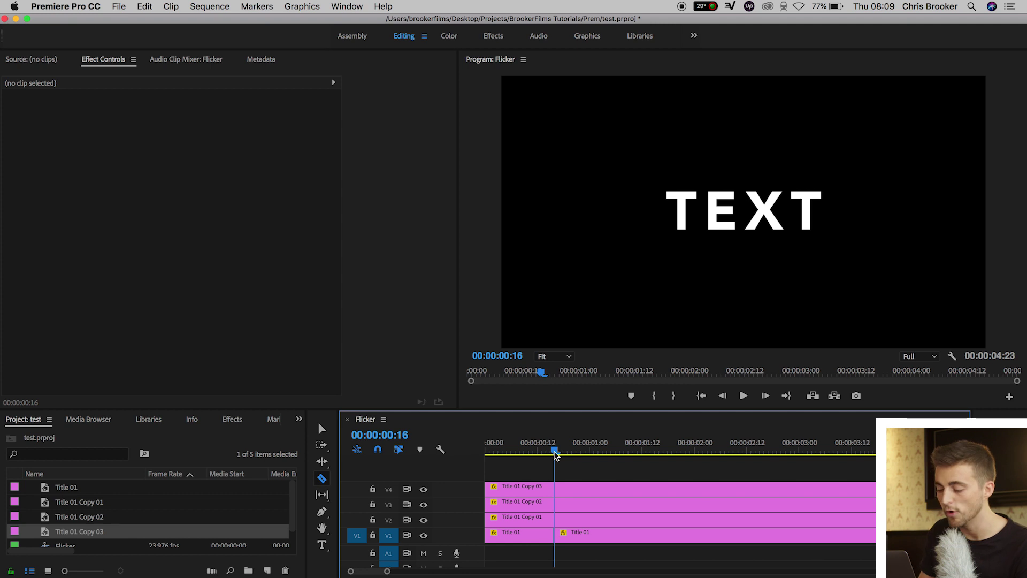
{"action": "left_click_drag", "start_coordinate": [554, 453], "coordinate": [558, 452]}
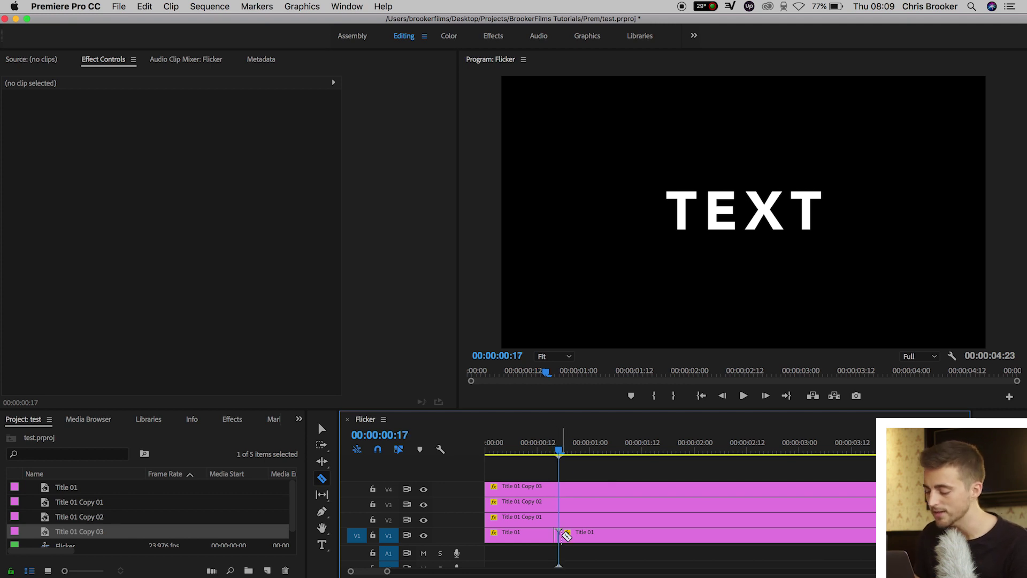
{"action": "key", "text": "Right"}
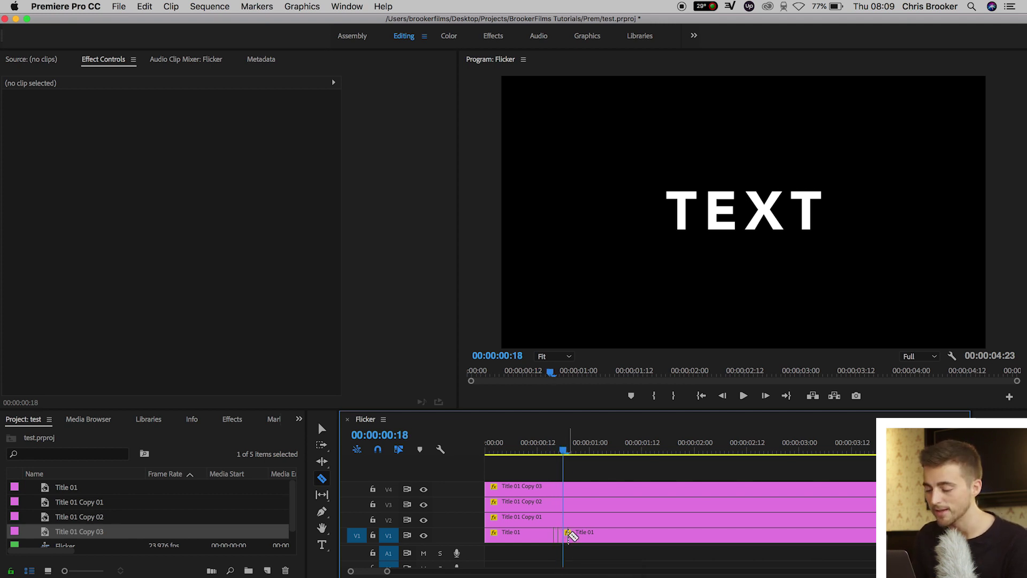
{"action": "key", "text": "Right"}
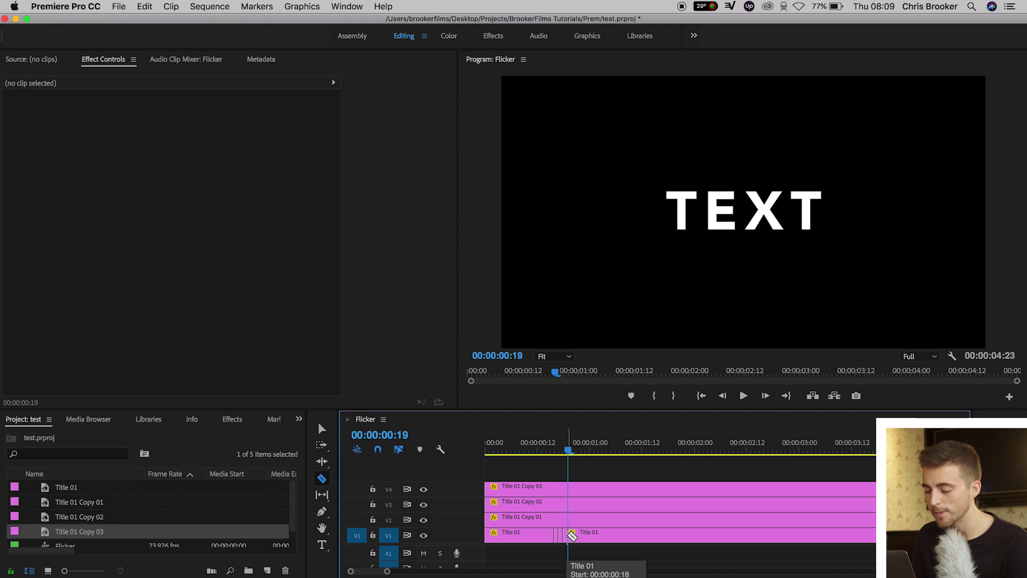
{"action": "left_click", "coordinate": [574, 535]}
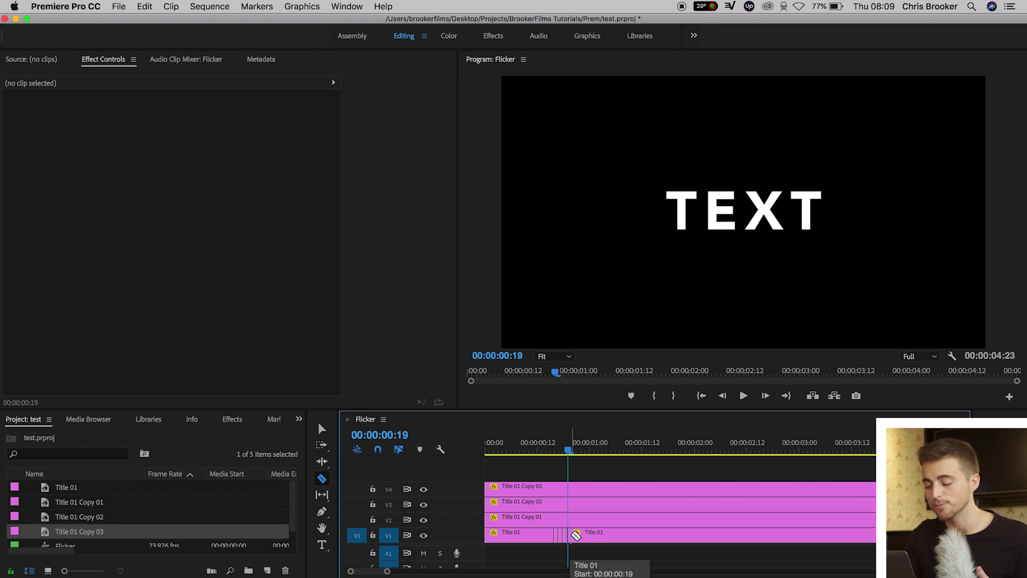
Delete two small Title 01 pieces to leave gaps, then play back the flickering T
{"action": "key", "text": "v"}
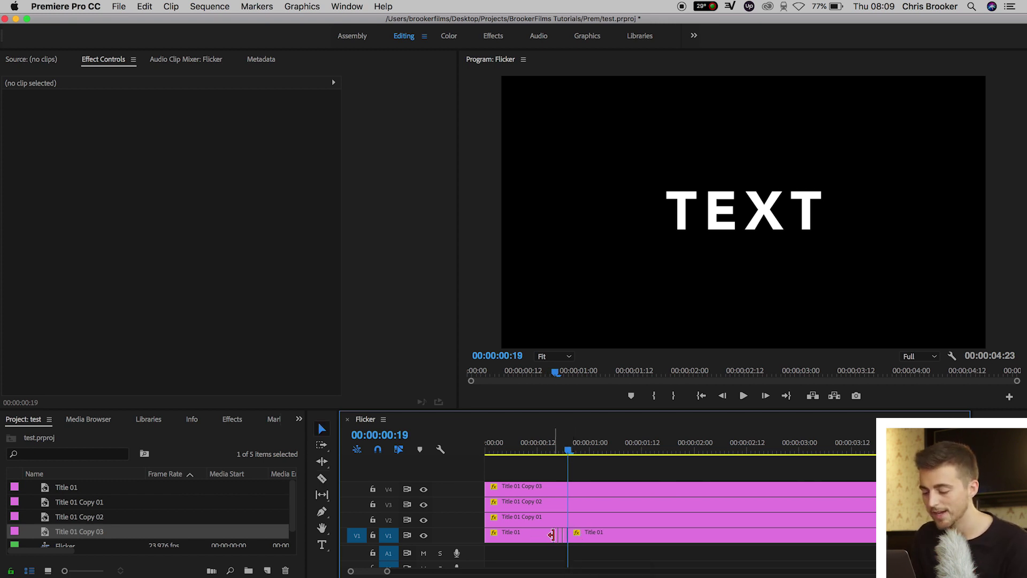
{"action": "key", "text": "="}
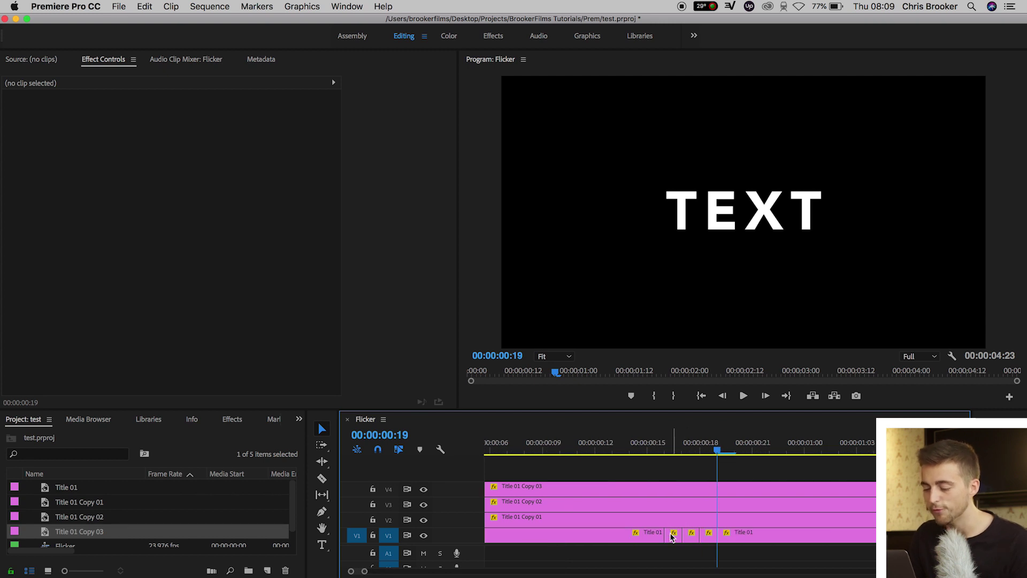
{"action": "left_click", "coordinate": [673, 536]}
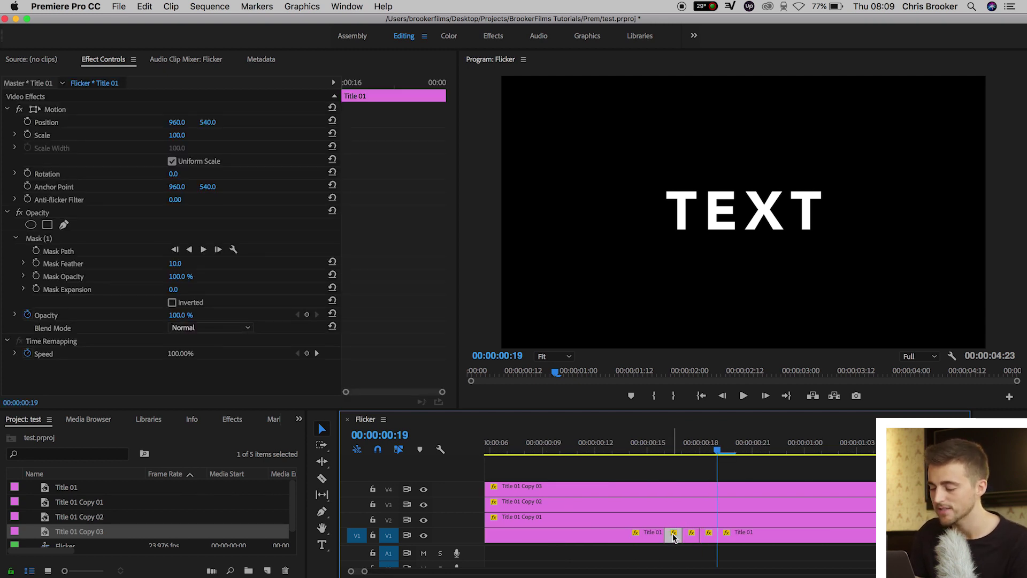
{"action": "key", "text": "Delete"}
{"action": "left_click", "coordinate": [710, 534]}
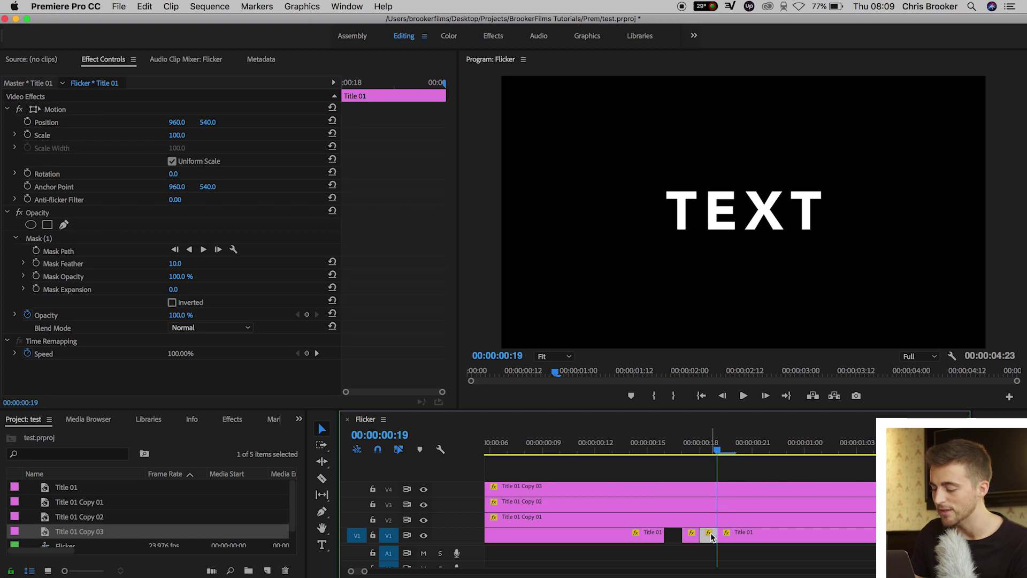
{"action": "key", "text": "Delete"}
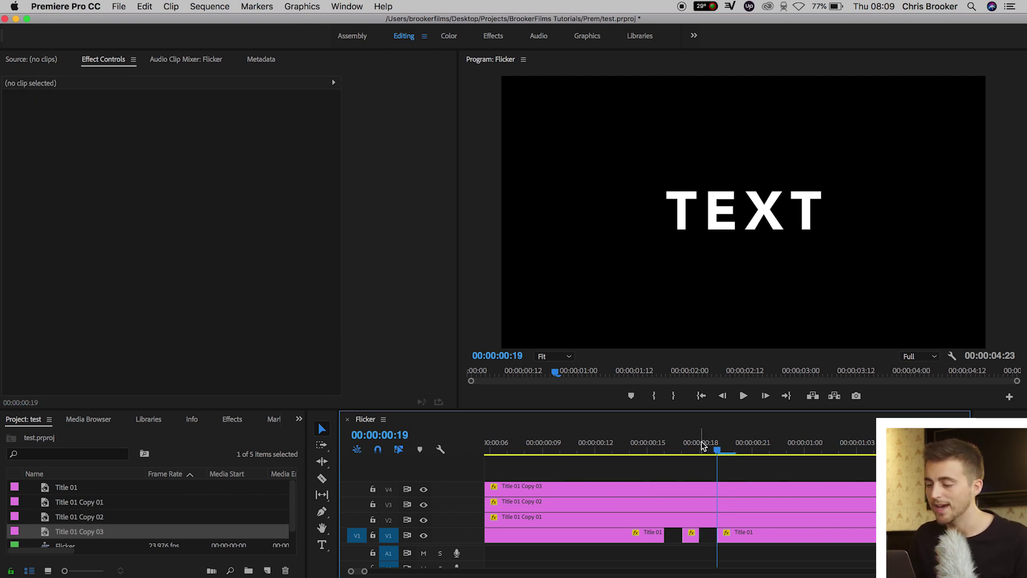
{"action": "left_click_drag", "start_coordinate": [702, 445], "coordinate": [543, 447]}
{"action": "key", "text": "space"}
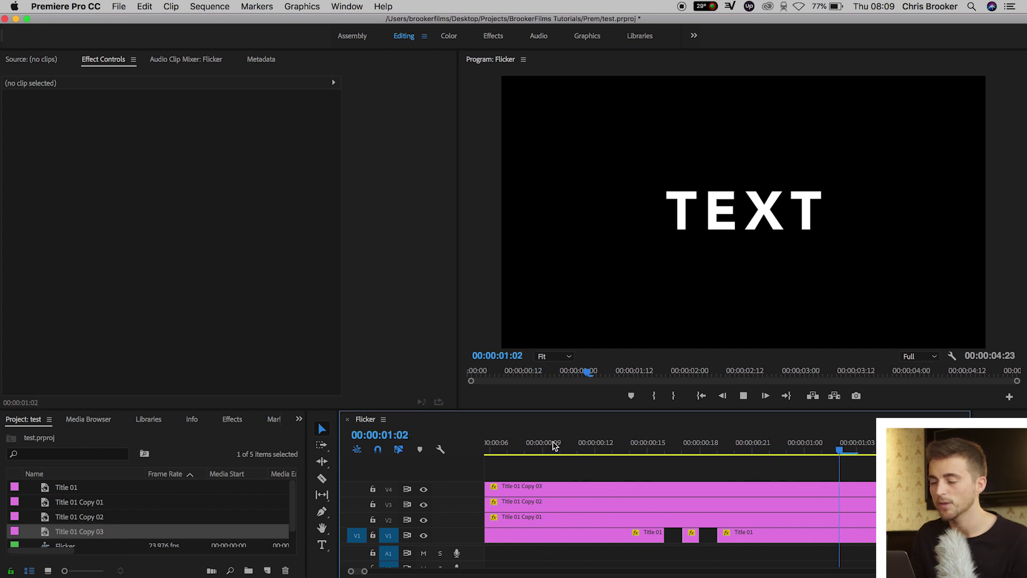
{"action": "key", "text": "space"}
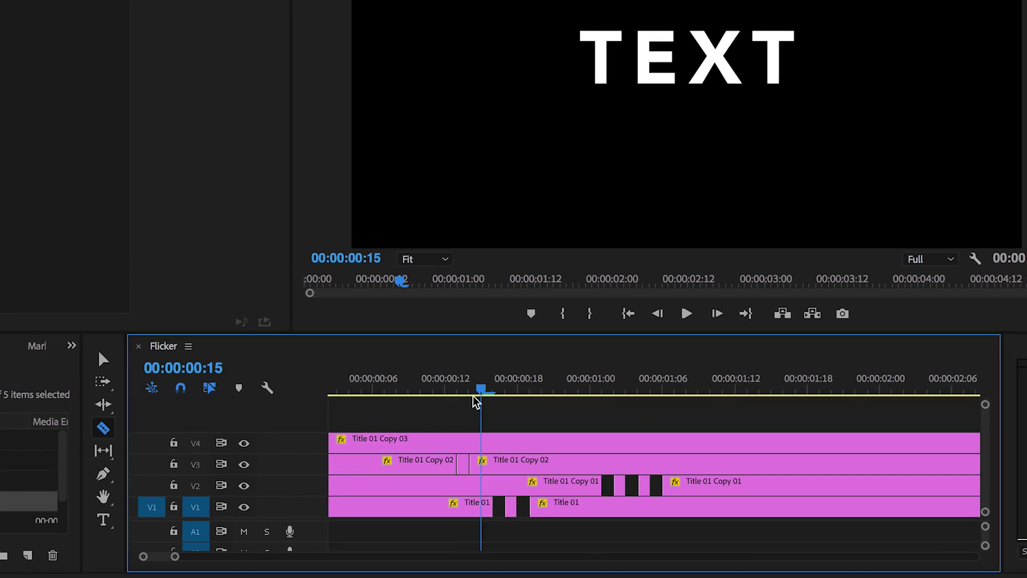
Play the sequence to review the flicker gaps on the V3 and V4 copies
{"action": "key", "text": "Right"}
{"action": "key", "text": "Right"}
{"action": "key", "text": "Right"}
{"action": "key", "text": "Right"}
{"action": "key", "text": "Right"}
{"action": "key", "text": "Right"}
{"action": "key", "text": "Right"}
{"action": "key", "text": "Right"}
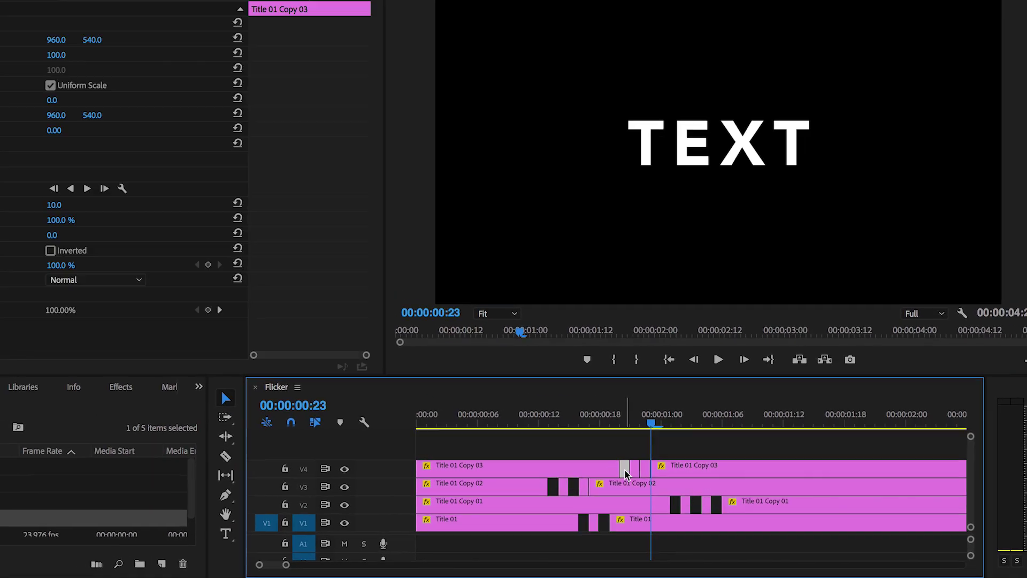
{"action": "key", "text": "space"}
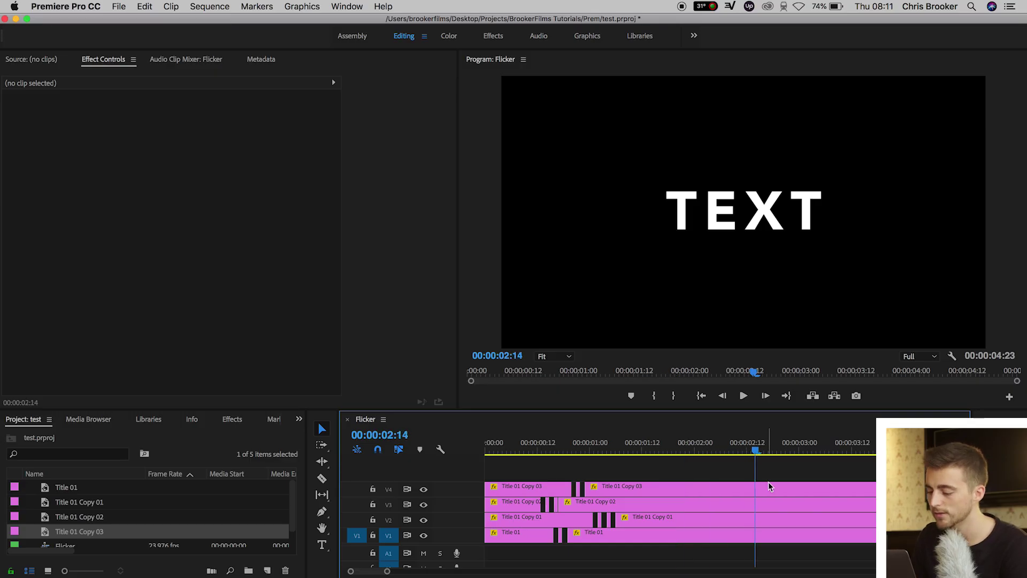
Keyframe Title 01 Copy 03's opacity at 100%, then 0% two frames later
{"action": "left_click", "coordinate": [770, 490]}
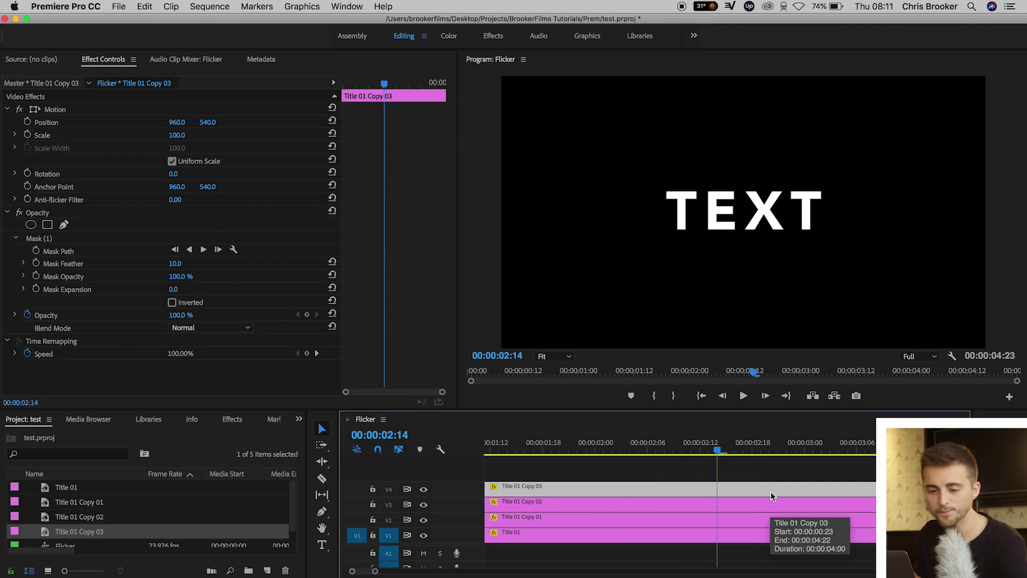
{"action": "key", "text": "="}
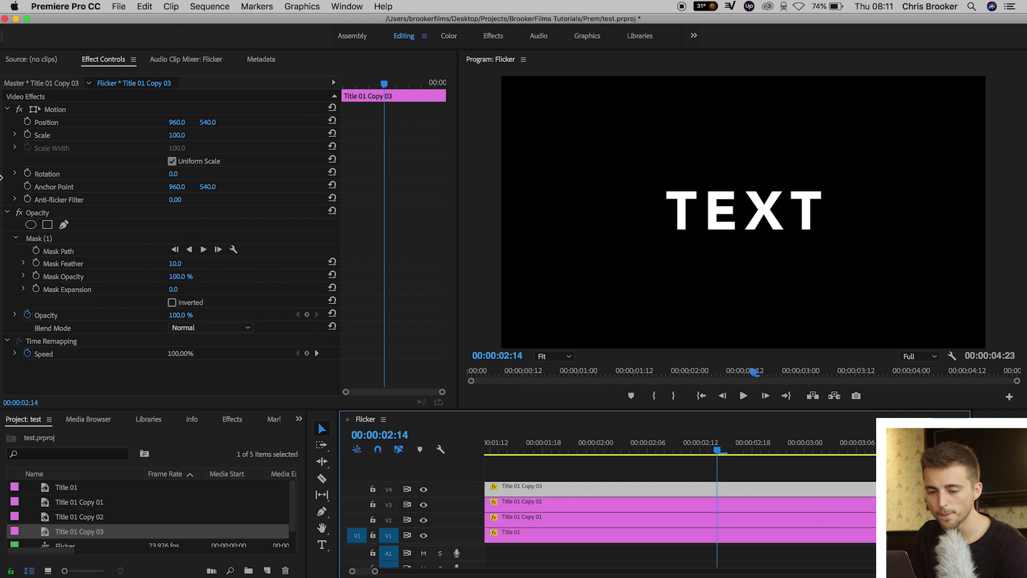
{"action": "left_click", "coordinate": [307, 315]}
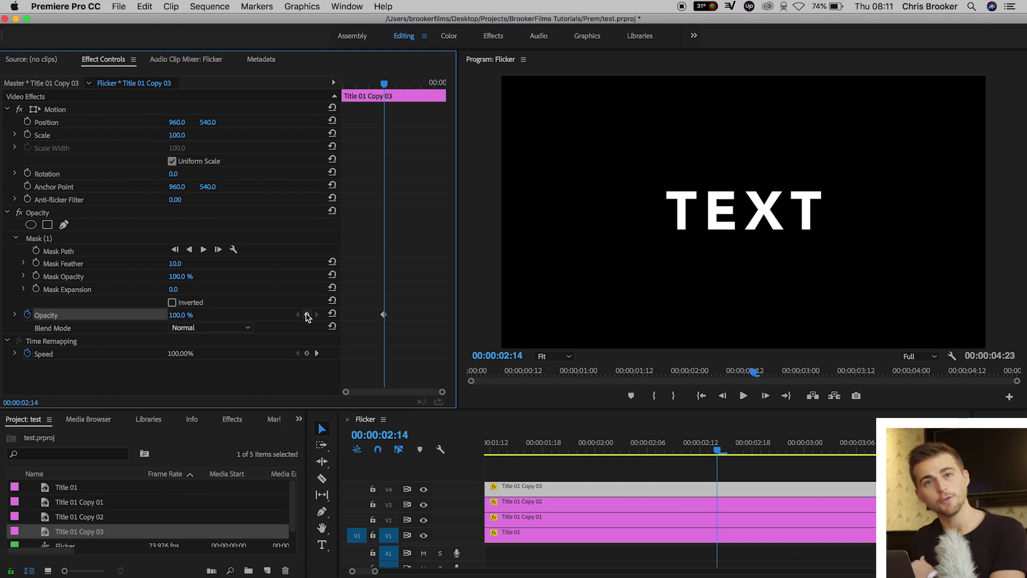
{"action": "key", "text": "Right"}
{"action": "key", "text": "Right"}
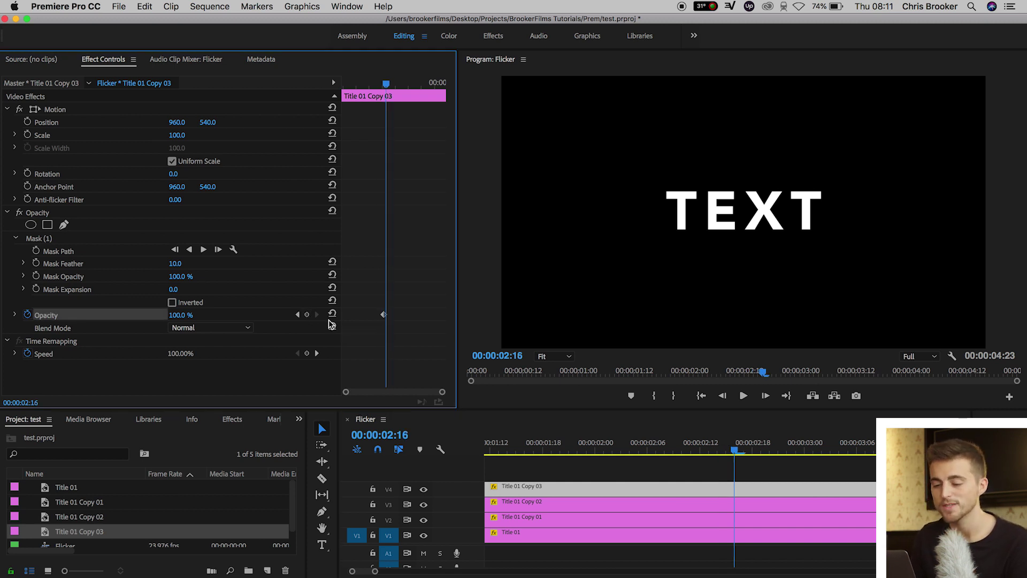
{"action": "left_click", "coordinate": [184, 314]}
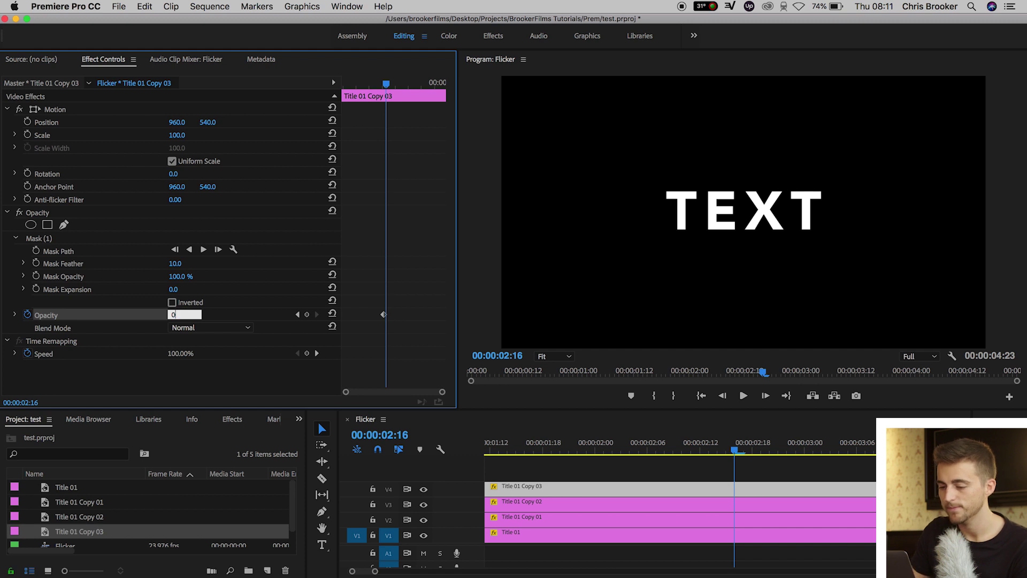
{"action": "key", "text": "Return"}
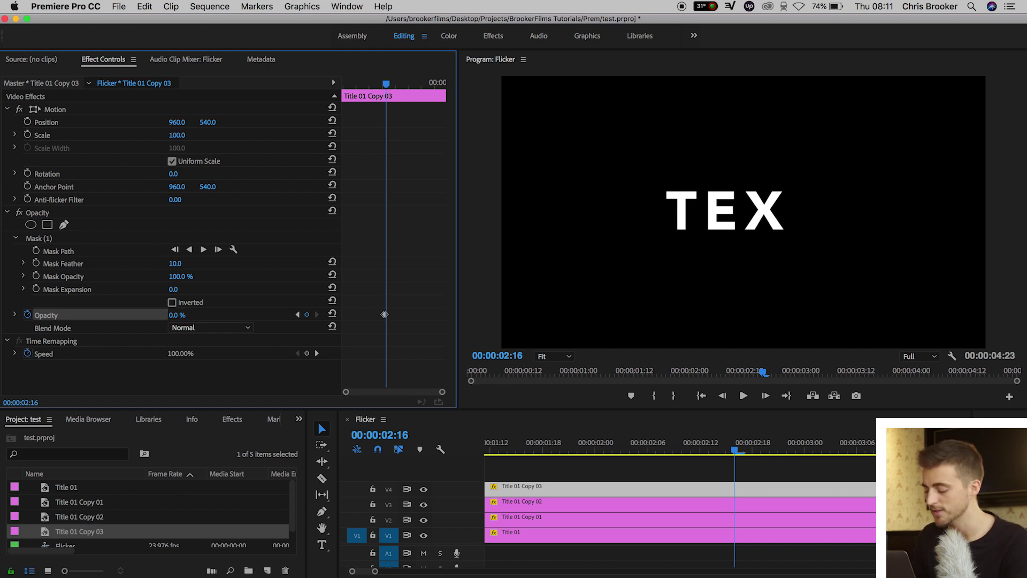
Add further opacity keyframes every two frames: 100%, 0%, then 100%
{"action": "key", "text": "Right"}
{"action": "key", "text": "Right"}
{"action": "left_click", "coordinate": [177, 315]}
{"action": "type", "text": "100"}
{"action": "key", "text": "Return"}
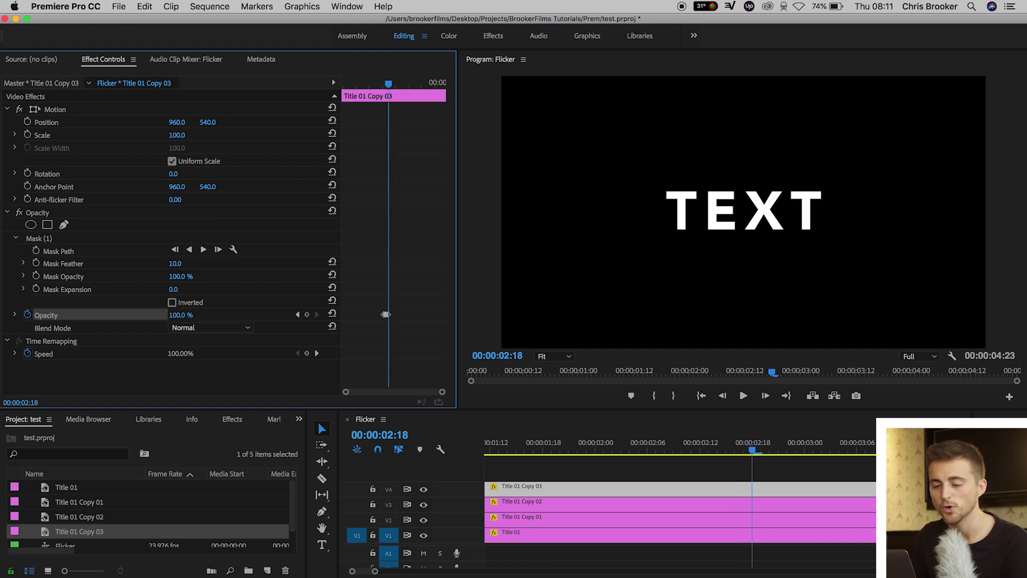
{"action": "key", "text": "Right"}
{"action": "key", "text": "Right"}
{"action": "left_click", "coordinate": [184, 316]}
{"action": "type", "text": "0"}
{"action": "key", "text": "Return"}
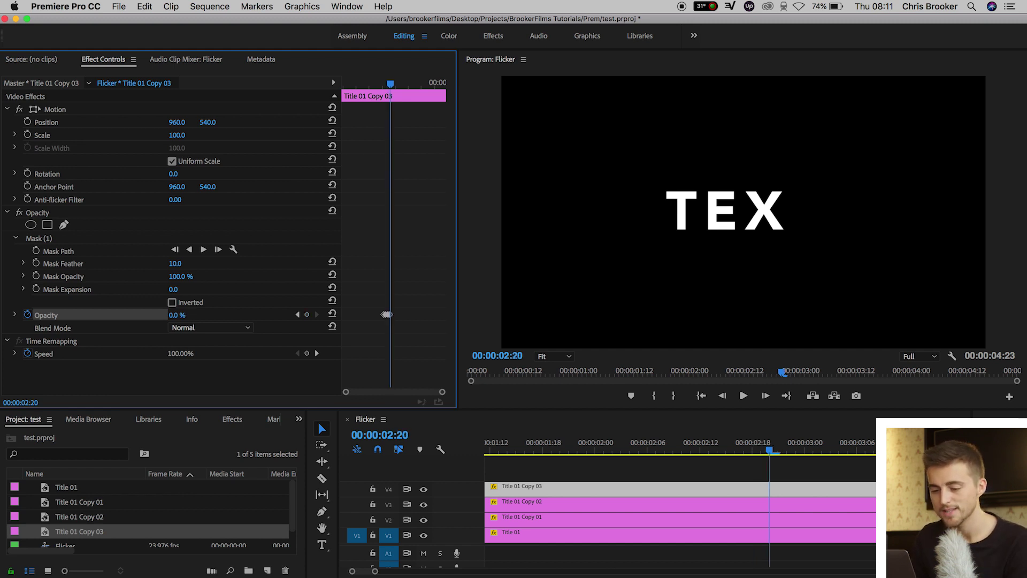
{"action": "key", "text": "Right"}
{"action": "key", "text": "Right"}
{"action": "left_click", "coordinate": [184, 316]}
{"action": "type", "text": "100"}
{"action": "key", "text": "Return"}
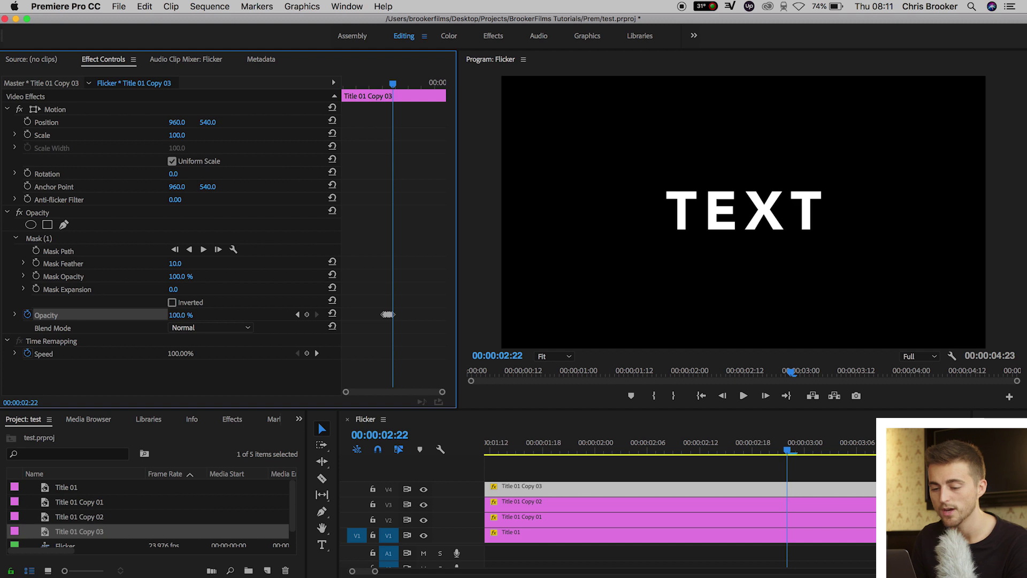
Play back the T flicker twice from around 02:12
{"action": "left_click", "coordinate": [383, 86]}
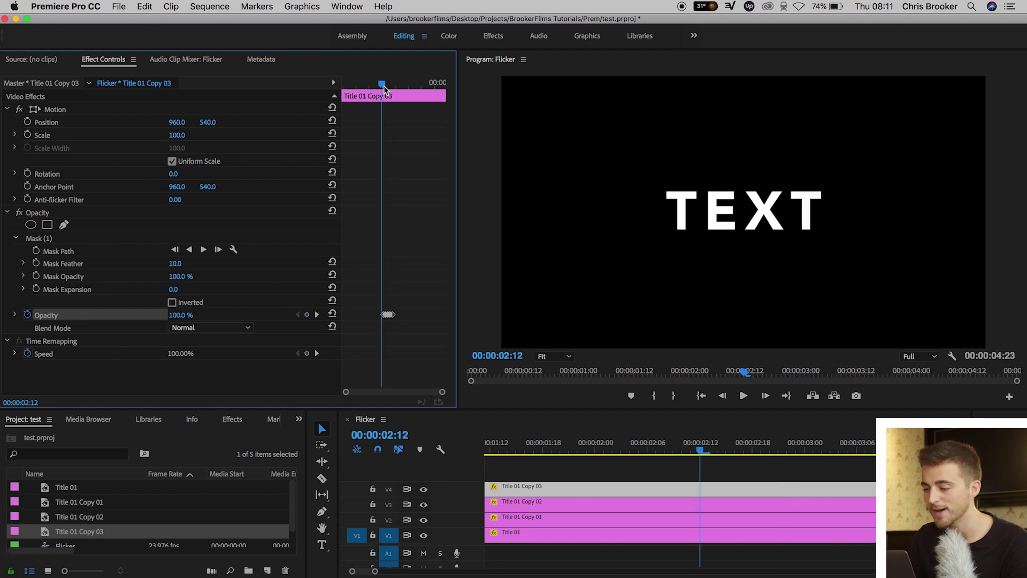
{"action": "key", "text": "space"}
{"action": "left_click", "coordinate": [384, 85]}
{"action": "key", "text": "space"}
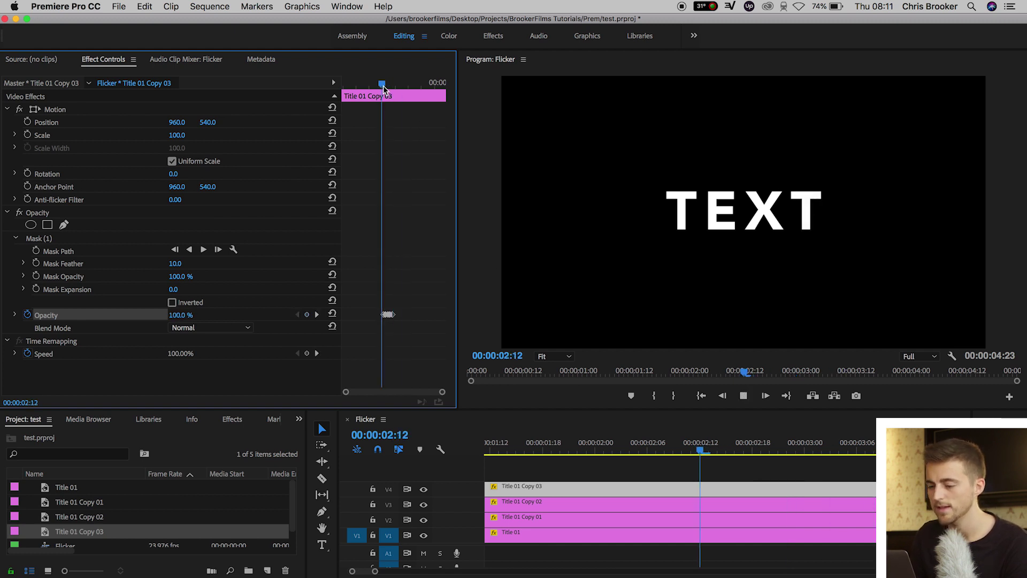
{"action": "key", "text": "space"}
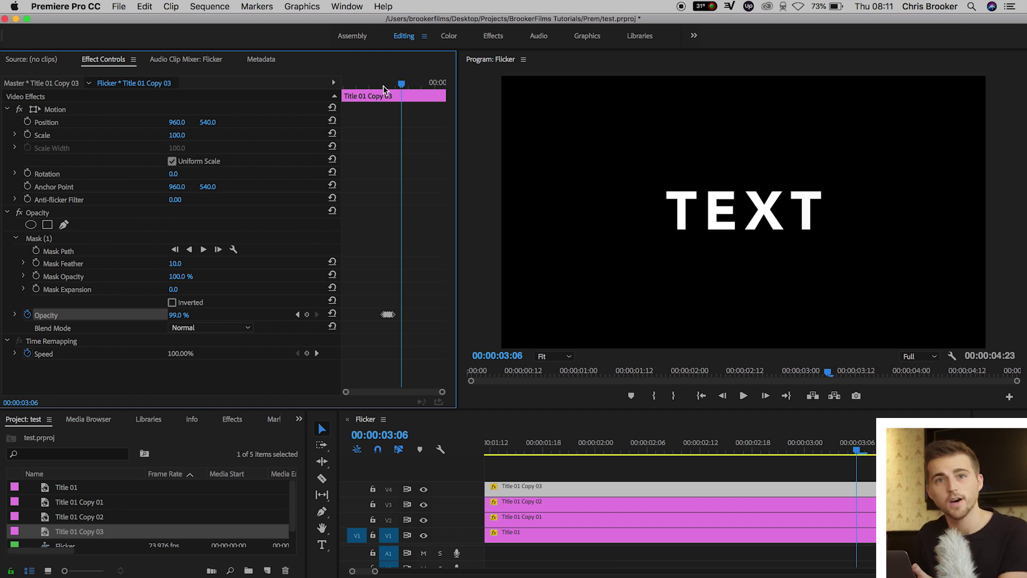
{"action": "left_click", "coordinate": [810, 504]}
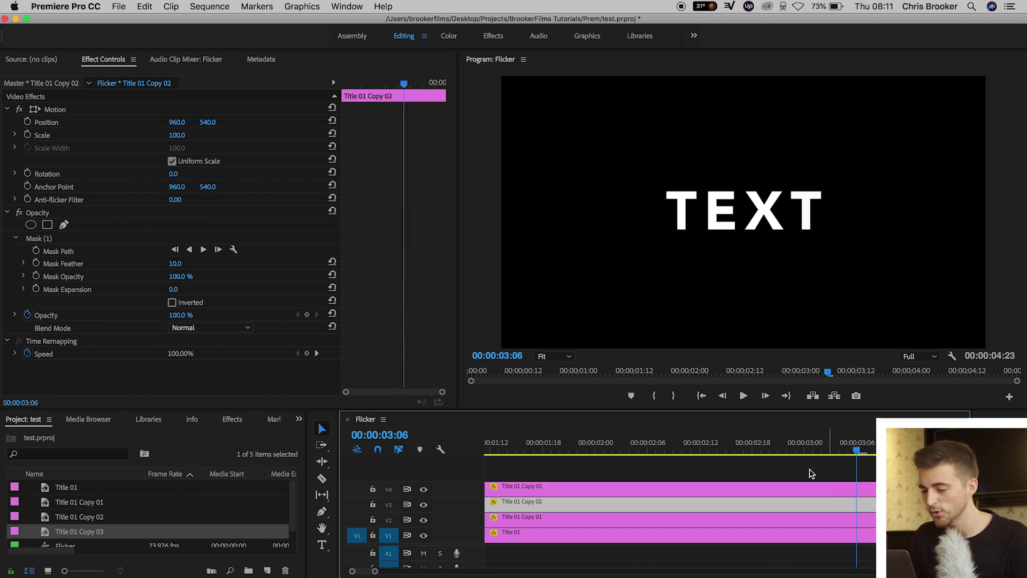
Select all of Title 01 Copy 03's opacity keyframes with the playhead at 02:09
{"action": "left_click", "coordinate": [832, 491]}
{"action": "left_click", "coordinate": [379, 85]}
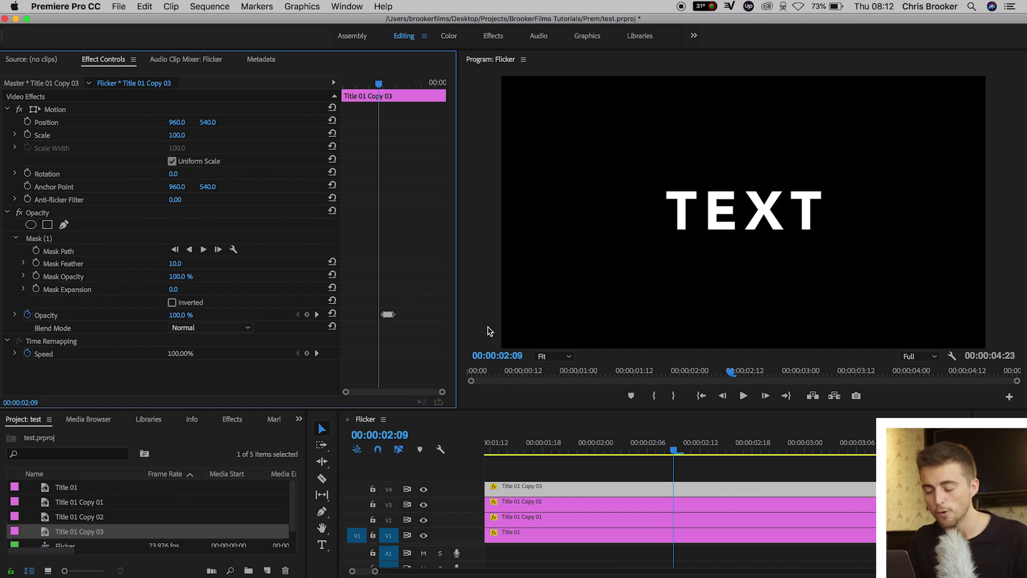
{"action": "left_click_drag", "start_coordinate": [420, 302], "coordinate": [368, 322]}
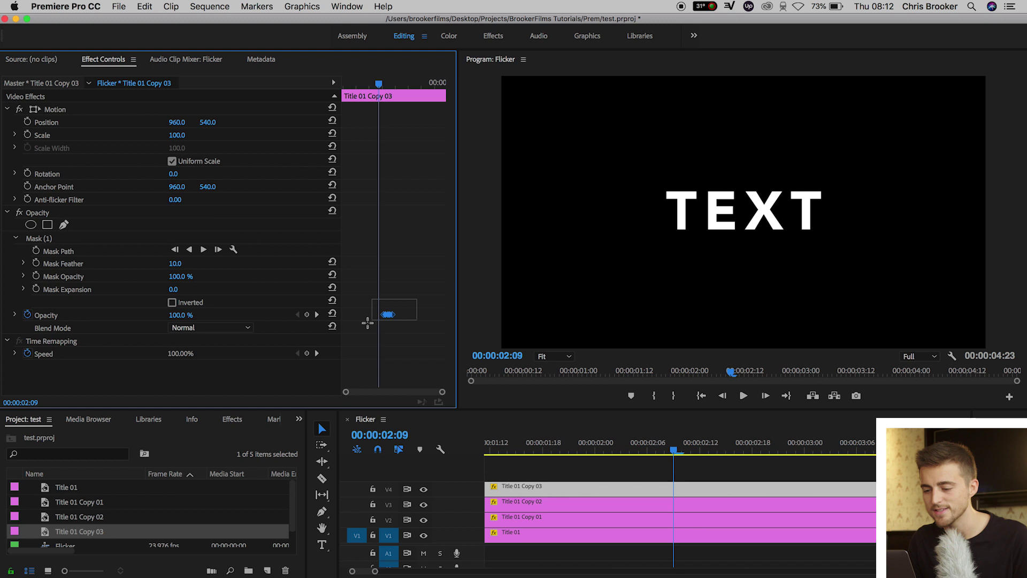
{"action": "left_click", "coordinate": [55, 317]}
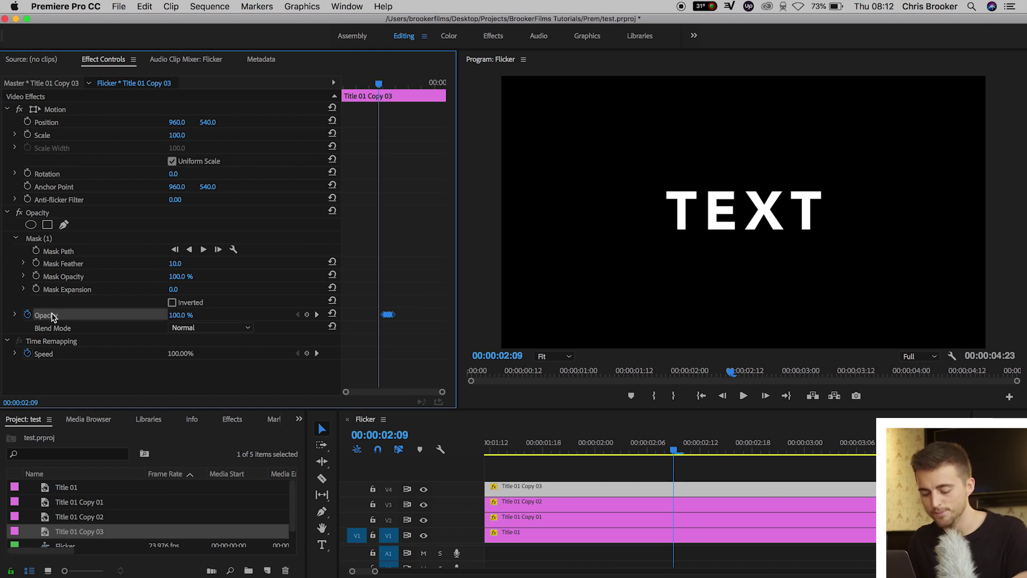
Scrub the flicker section on Title 01 Copy 02 and Copy 01 to check the X flickering
{"action": "left_click", "coordinate": [644, 503]}
{"action": "mouse_move", "coordinate": [387, 84]}
{"action": "left_mouse_down"}
{"action": "mouse_move", "coordinate": [411, 82]}
{"action": "mouse_move", "coordinate": [386, 88]}
{"action": "left_mouse_up"}
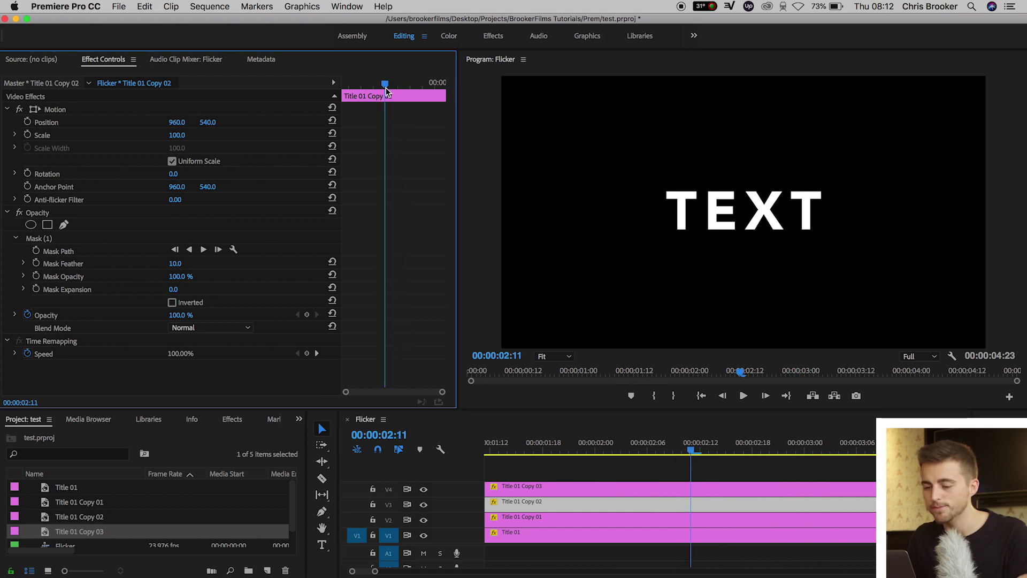
{"action": "left_click", "coordinate": [690, 522]}
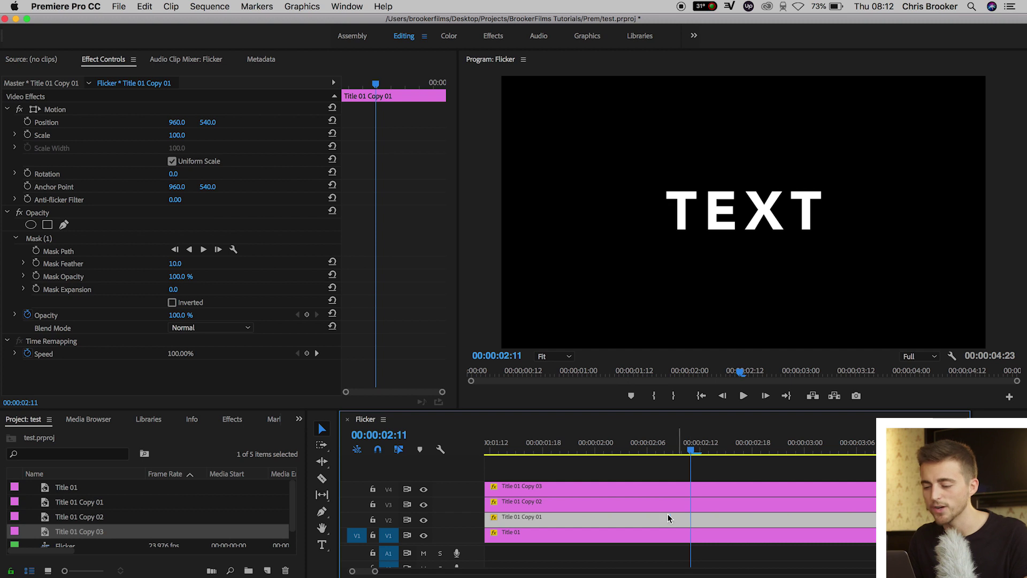
{"action": "left_click_drag", "start_coordinate": [381, 83], "coordinate": [384, 84]}
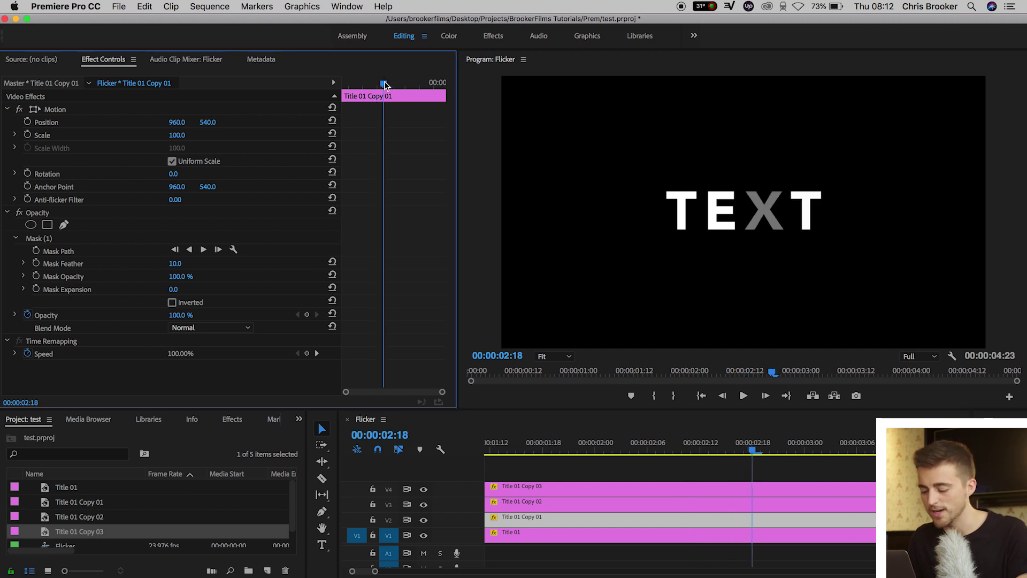
Preview the sequence from 02:08, then again from 02:04
{"action": "left_click", "coordinate": [665, 443]}
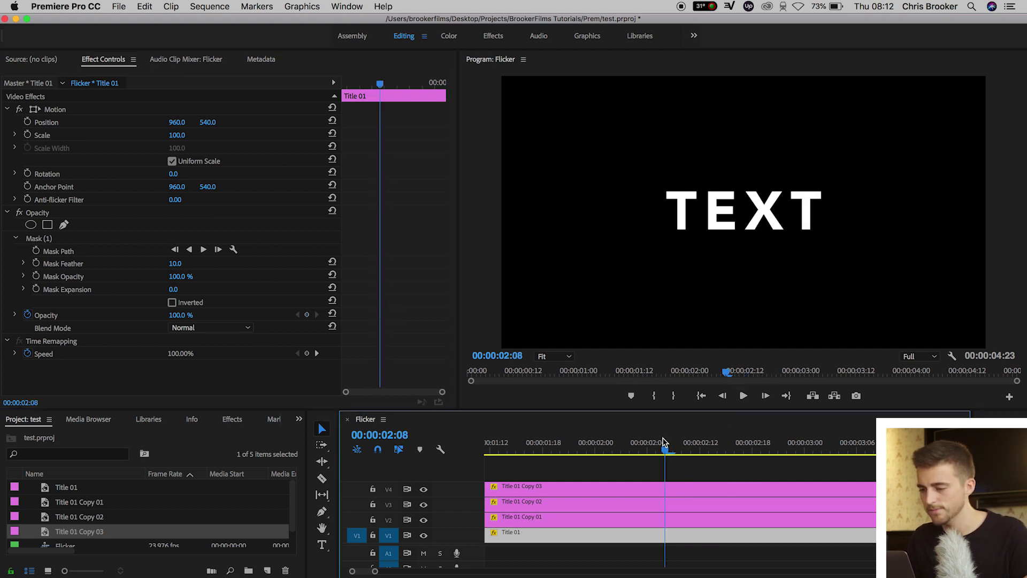
{"action": "key", "text": "space"}
{"action": "left_click", "coordinate": [625, 444]}
{"action": "key", "text": "space"}
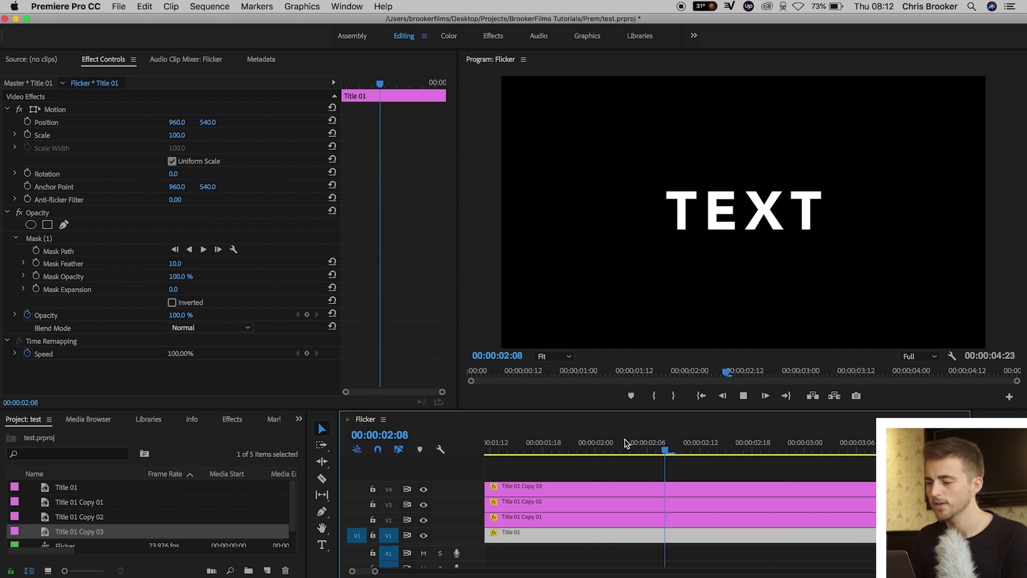
{"action": "key", "text": "space"}
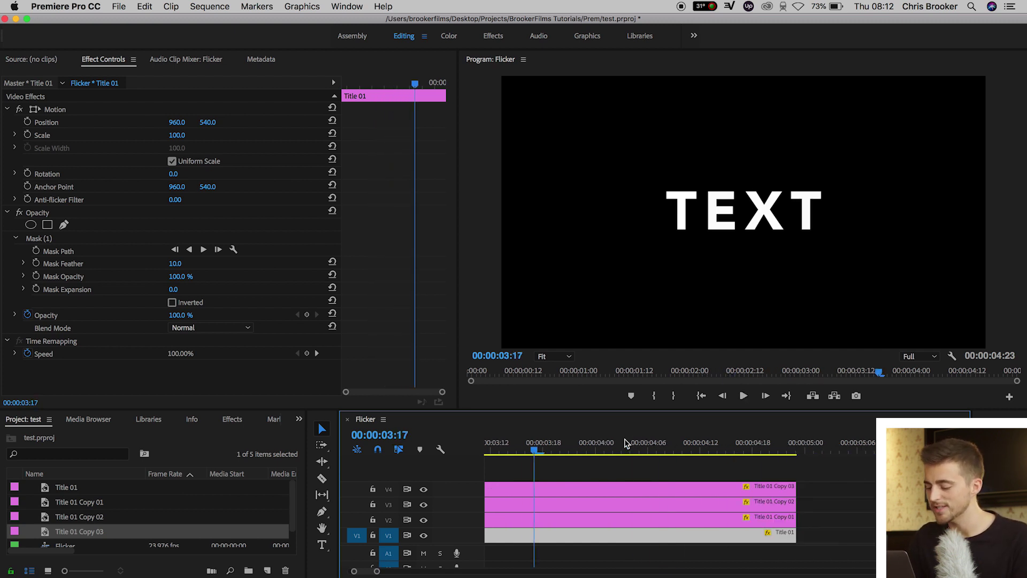
{"action": "key", "text": "backslash"}
{"action": "key", "text": "Home"}
{"action": "key", "text": "space"}
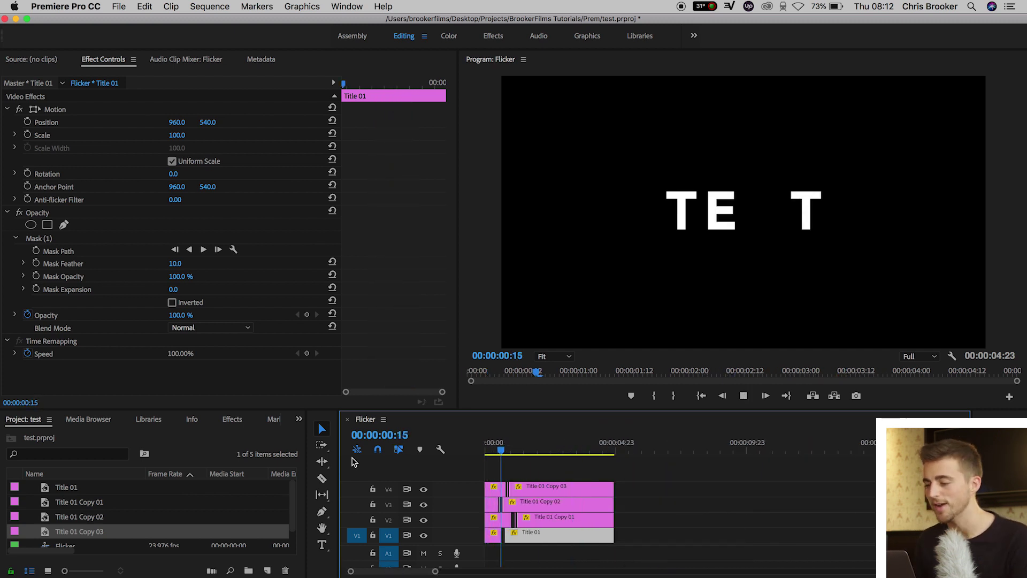
{"action": "key", "text": "space"}
{"action": "key", "text": "Home"}
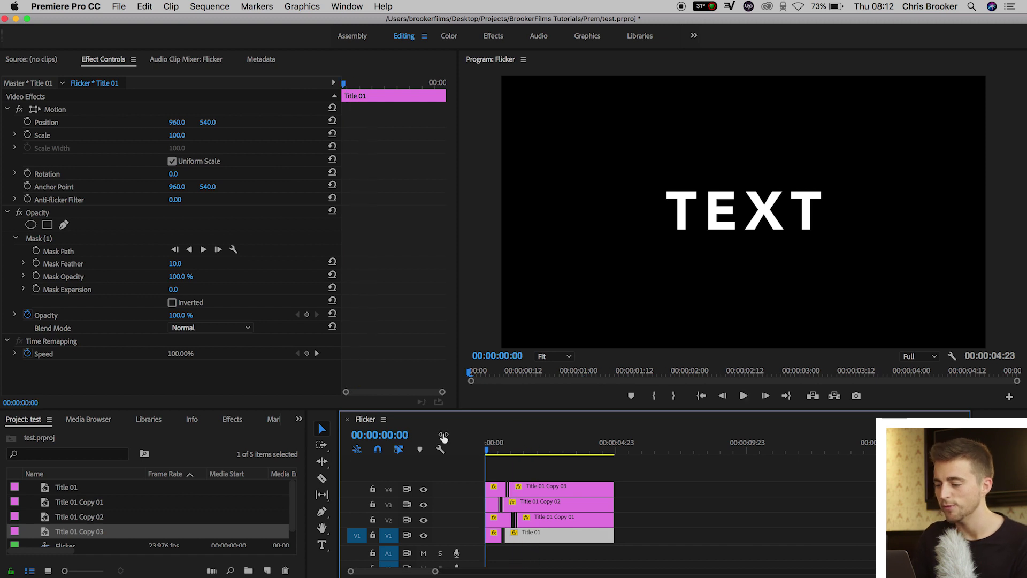
{"action": "key", "text": "space"}
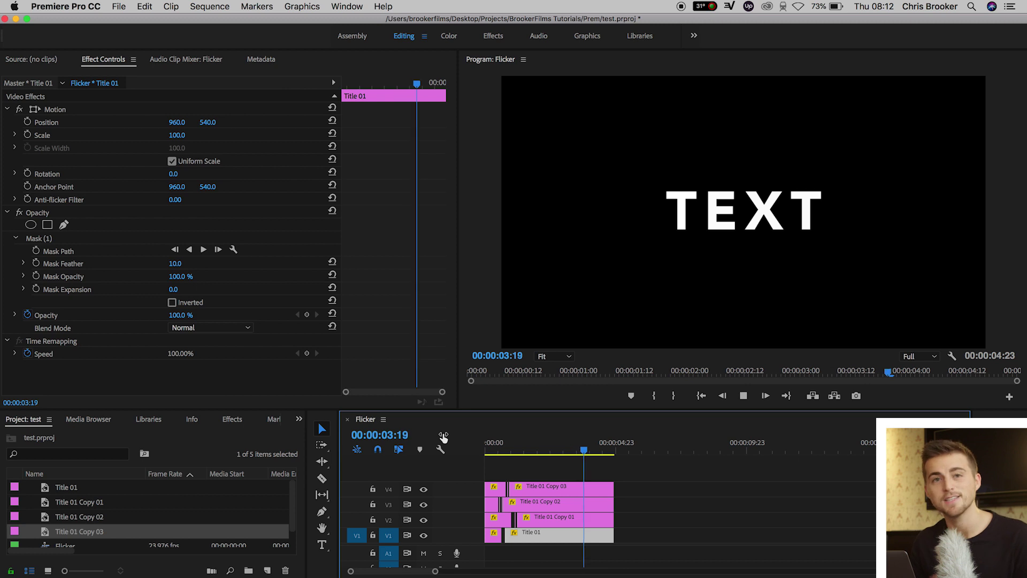
{"action": "key", "text": "space"}
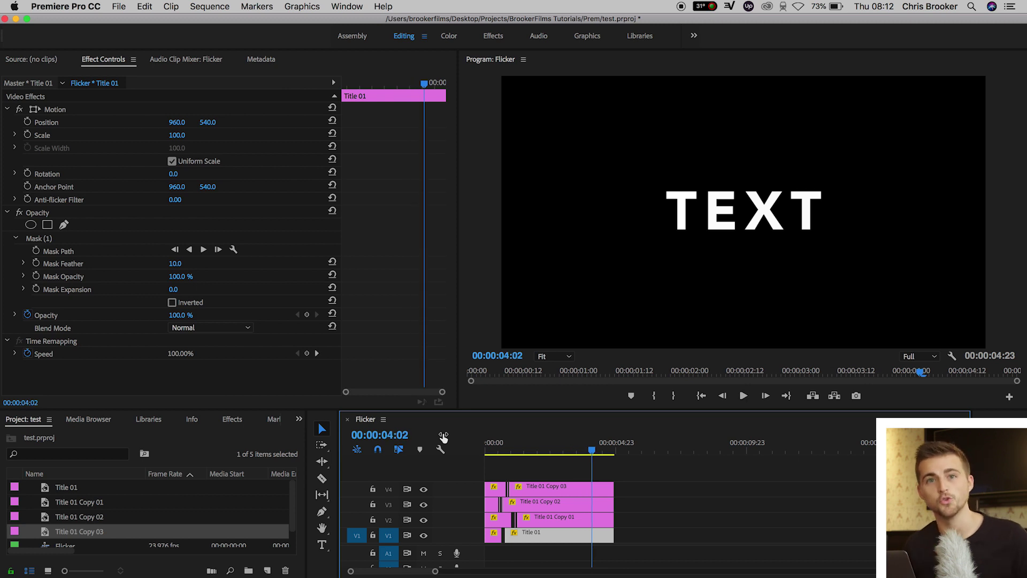